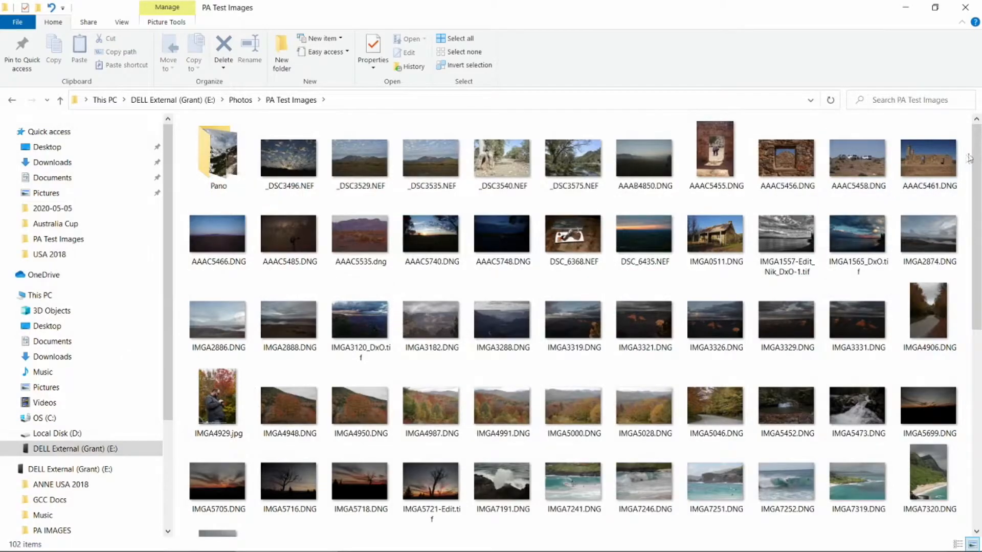
- Look through the images in the PA Test Images folder and close the folder window
{"action": "scroll", "coordinate": [968, 252], "scroll_direction": "down", "scroll_amount": 3}
{"action": "scroll", "coordinate": [968, 252], "scroll_direction": "down", "scroll_amount": 3}
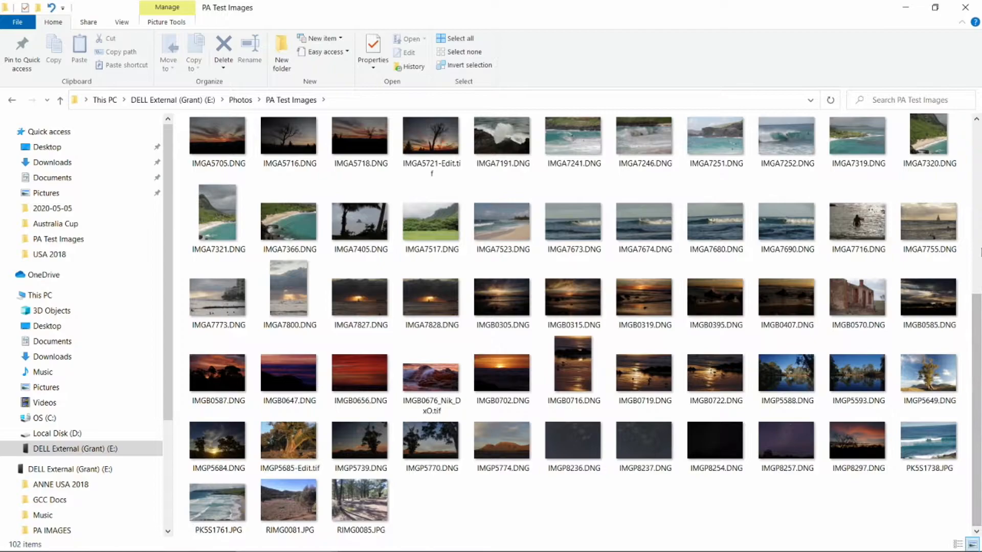
{"action": "left_click", "coordinate": [964, 10]}
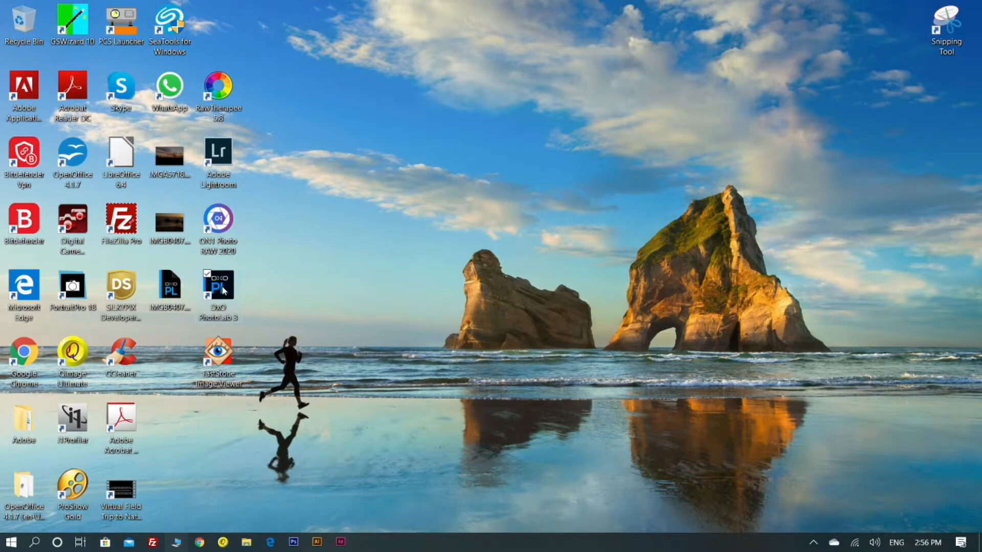
- Start DxO PhotoLab 3 and open the seascape IMGB0407.DNG for customizing
{"action": "double_click", "coordinate": [223, 290]}
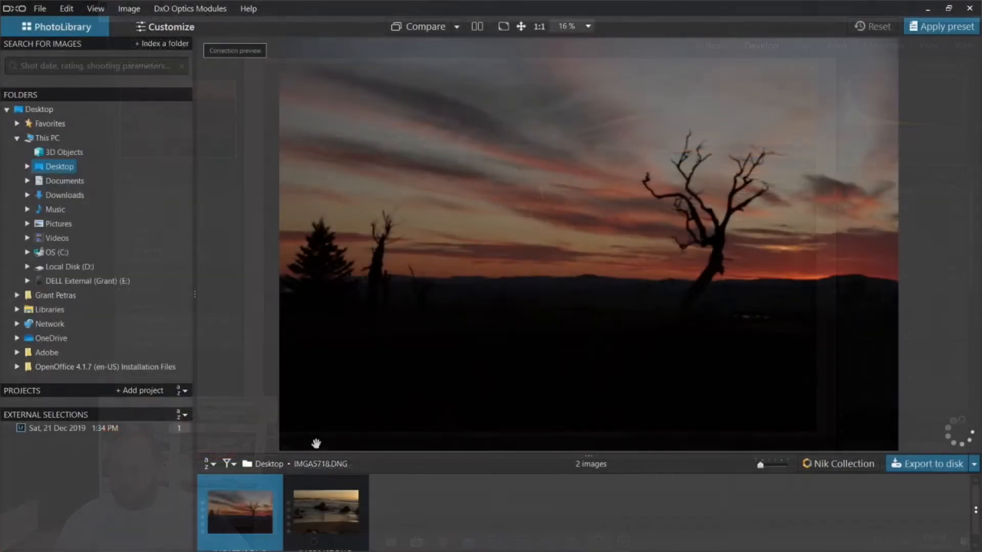
{"action": "left_click", "coordinate": [325, 505]}
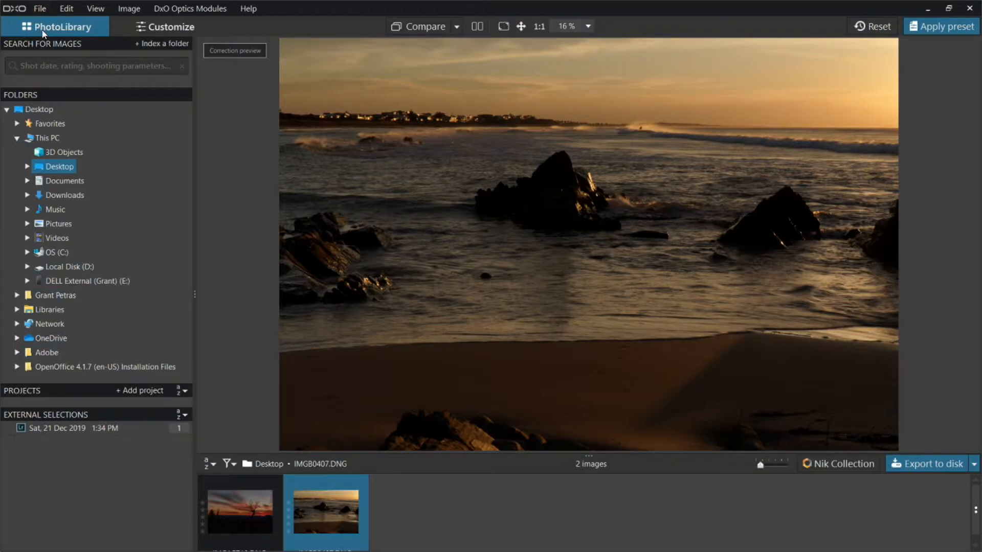
{"action": "left_click", "coordinate": [149, 32]}
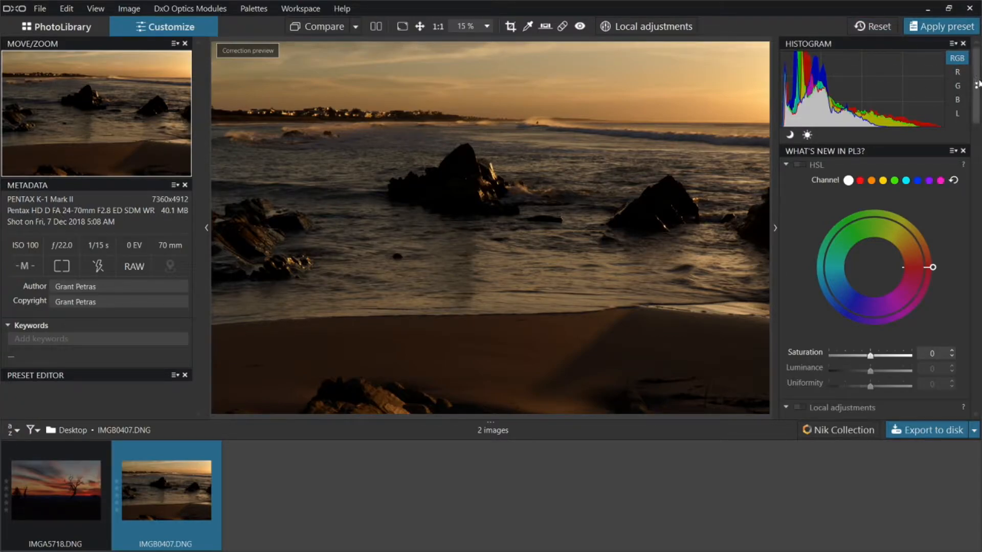
- Compare the photo with DxO Smart Lighting switched off and on again
{"action": "left_click_drag", "start_coordinate": [977, 84], "coordinate": [977, 81]}
{"action": "left_click_drag", "start_coordinate": [978, 111], "coordinate": [978, 129]}
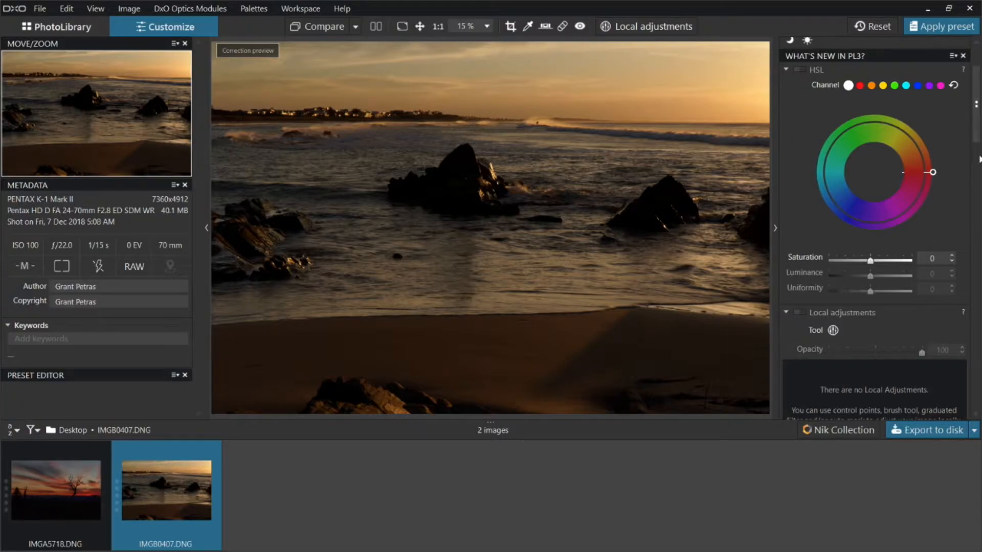
{"action": "left_click_drag", "start_coordinate": [978, 139], "coordinate": [977, 231]}
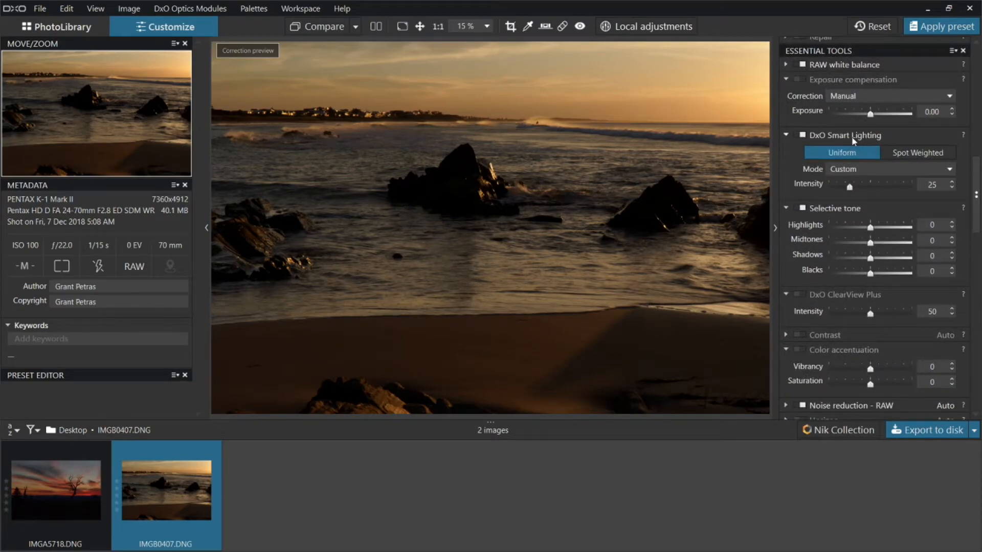
{"action": "left_click", "coordinate": [798, 135]}
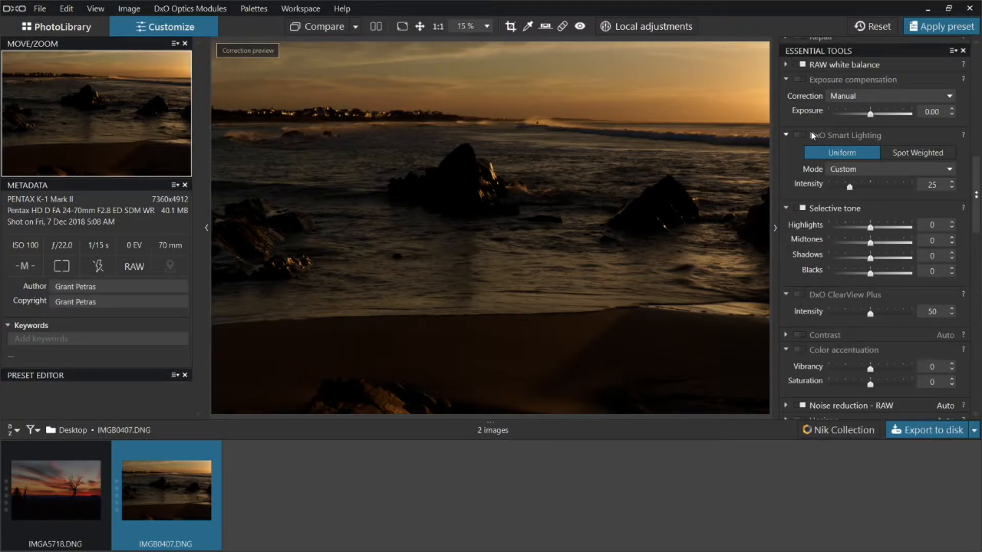
{"action": "left_click", "coordinate": [802, 135]}
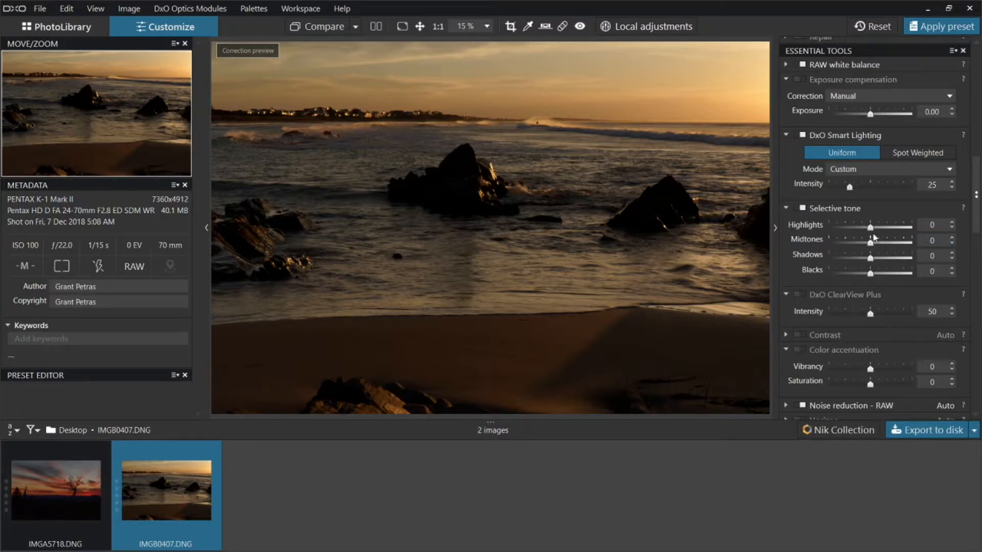
- Try raising the Selective tone Highlights to 29 and reset them to 0
{"action": "left_click_drag", "start_coordinate": [869, 229], "coordinate": [883, 230]}
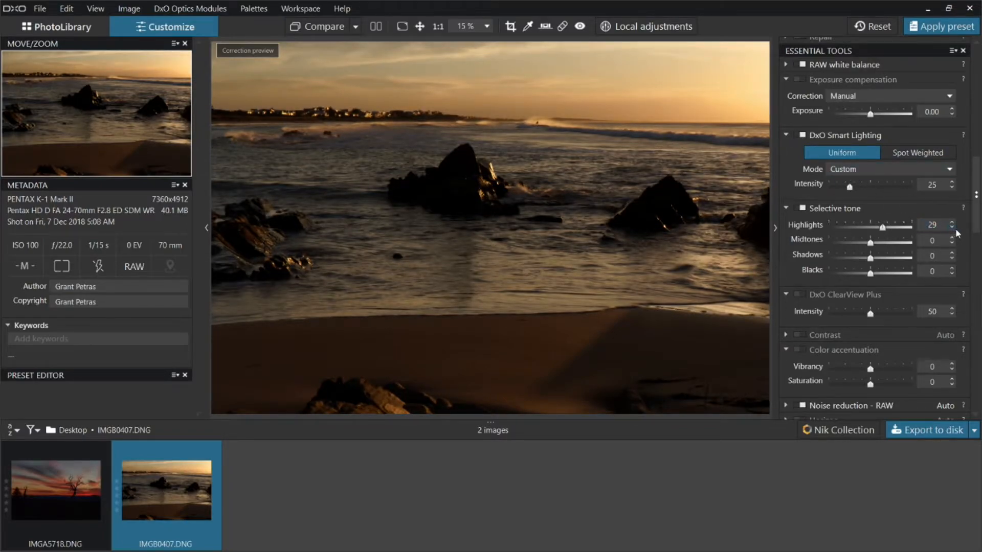
{"action": "double_click", "coordinate": [935, 228]}
{"action": "left_click", "coordinate": [952, 228]}
{"action": "left_click", "coordinate": [951, 228]}
{"action": "left_click", "coordinate": [952, 228]}
{"action": "double_click", "coordinate": [882, 231]}
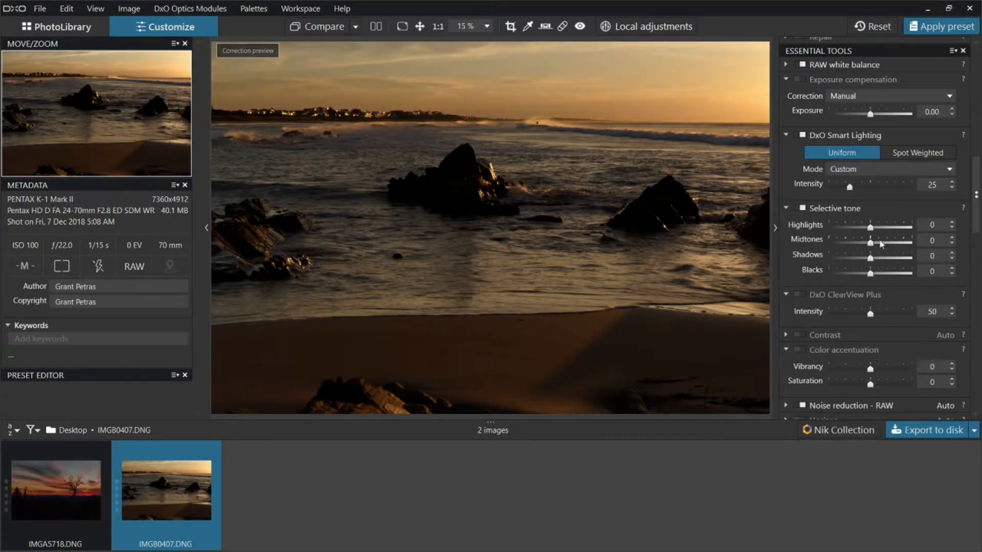
- Try DxO ClearView Plus at intensity 50 on the photo and switch it off again
{"action": "scroll", "coordinate": [975, 240], "scroll_direction": "down", "scroll_amount": 4}
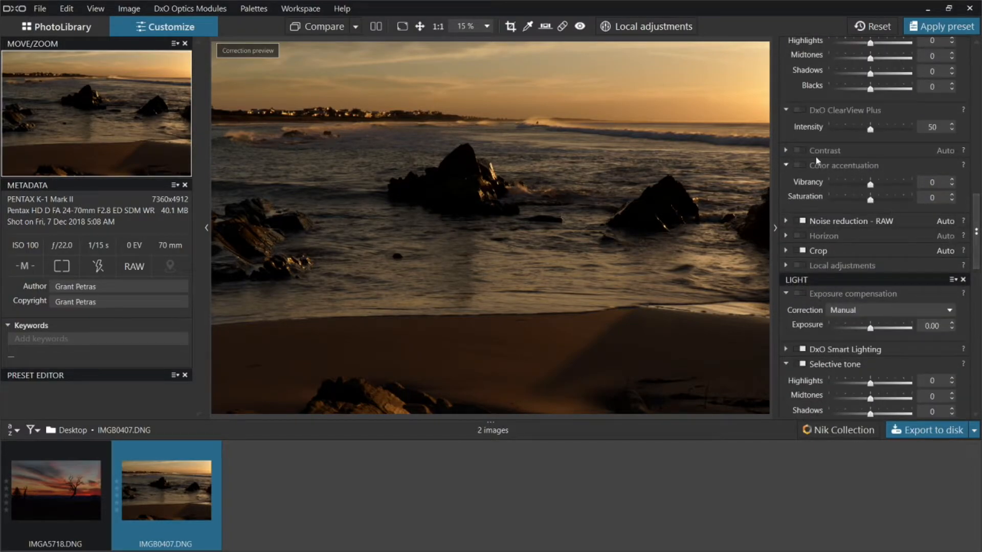
{"action": "left_click", "coordinate": [800, 110]}
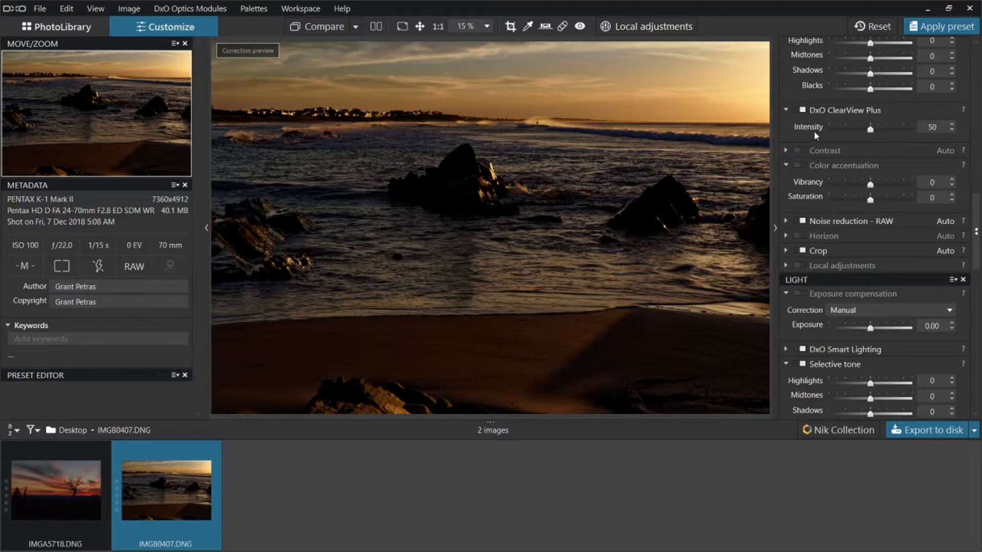
{"action": "left_click", "coordinate": [798, 110]}
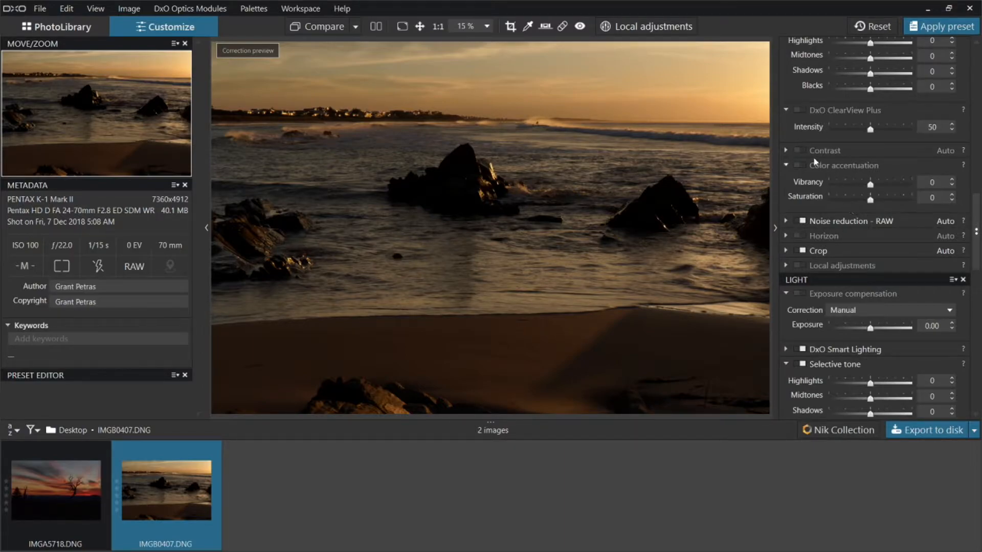
{"action": "left_click_drag", "start_coordinate": [976, 220], "coordinate": [978, 272]}
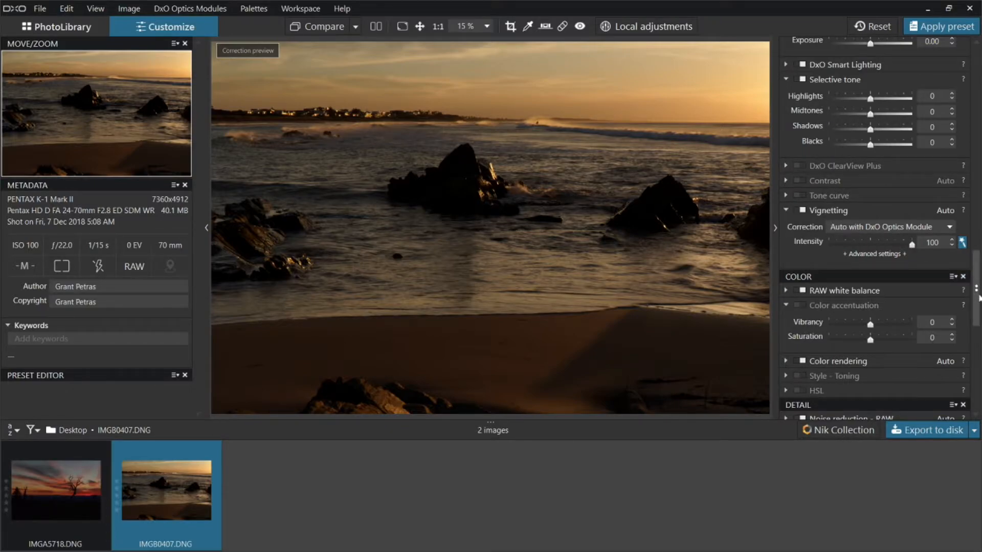
{"action": "scroll", "coordinate": [976, 317], "scroll_direction": "down", "scroll_amount": 2}
{"action": "left_click_drag", "start_coordinate": [976, 317], "coordinate": [974, 95]}
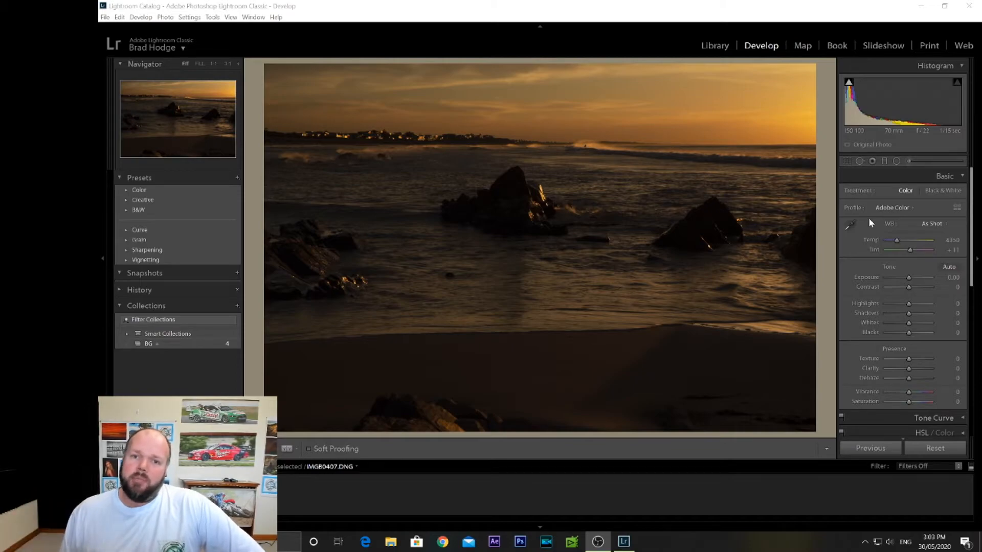
- Examine the Basic adjustments and the histogram of IMGB0407.DNG in Lightroom Classic's Develop module
{"action": "scroll", "coordinate": [901, 272], "scroll_direction": "down", "scroll_amount": 2}
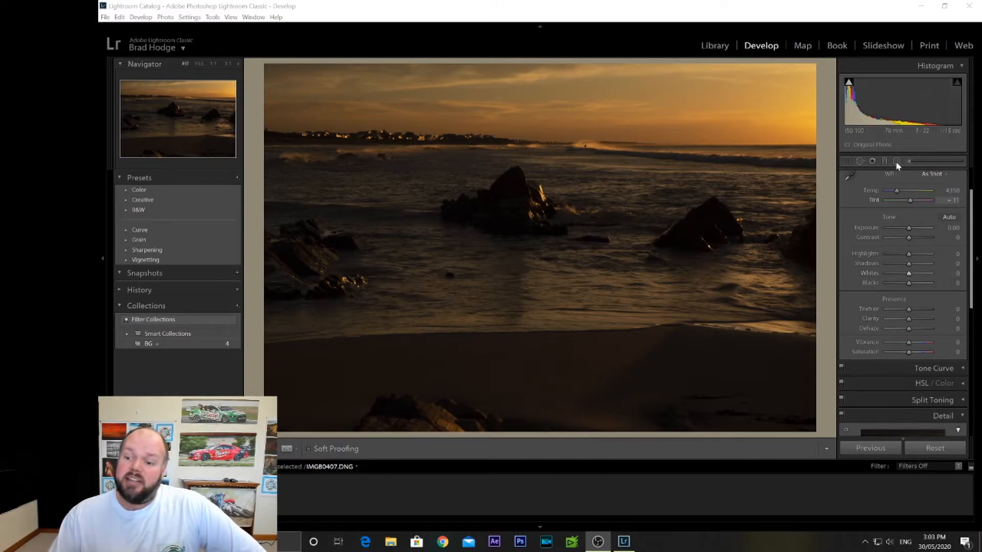
{"action": "scroll", "coordinate": [910, 247], "scroll_direction": "up", "scroll_amount": 2}
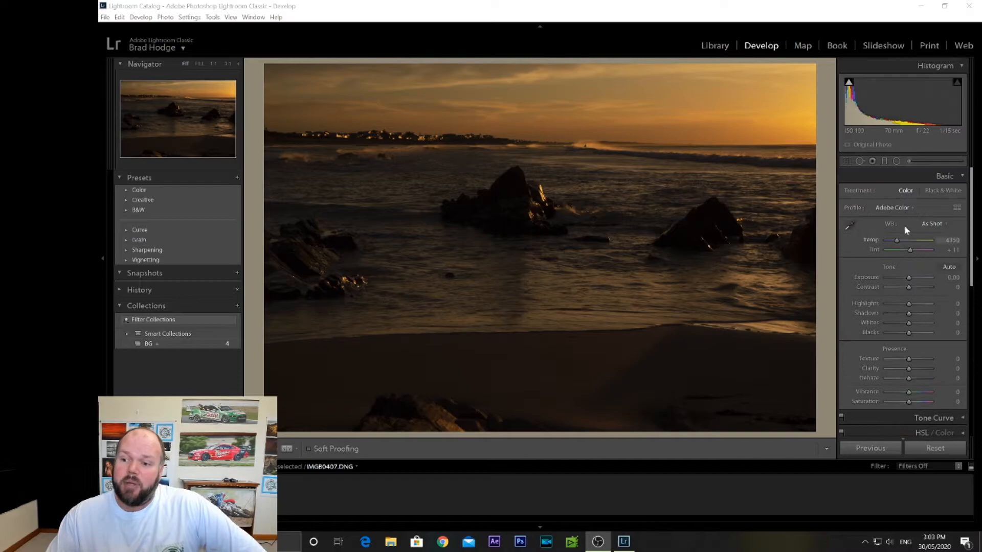
{"action": "left_click", "coordinate": [962, 176]}
{"action": "left_click", "coordinate": [963, 177]}
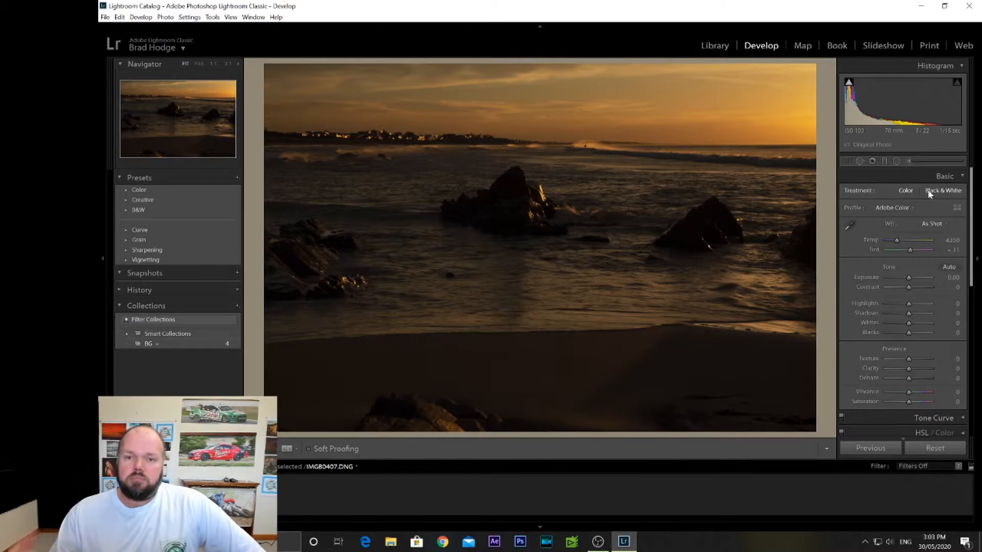
{"action": "left_click", "coordinate": [962, 176]}
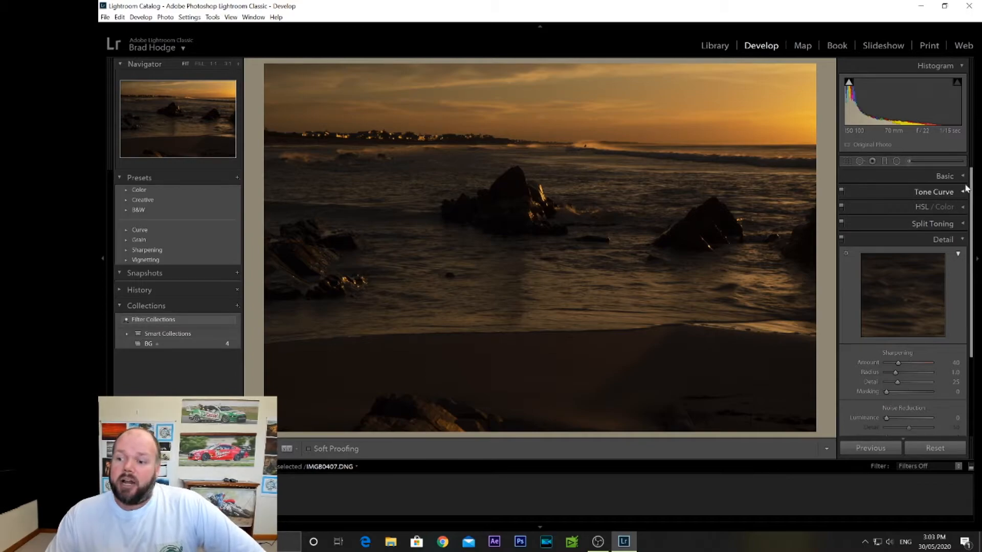
{"action": "left_click", "coordinate": [964, 177]}
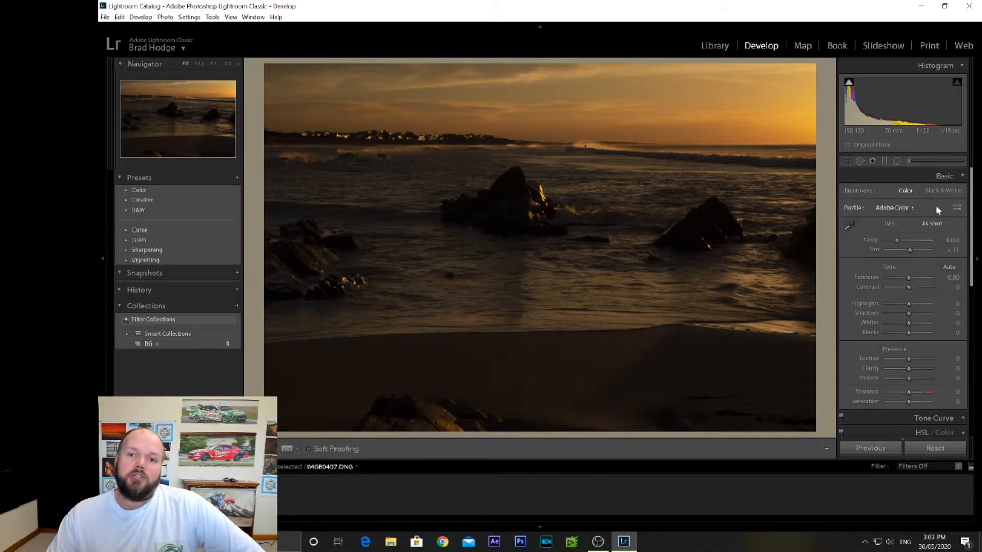
{"action": "scroll", "coordinate": [943, 210], "scroll_direction": "down", "scroll_amount": 2}
{"action": "scroll", "coordinate": [950, 212], "scroll_direction": "up", "scroll_amount": 2}
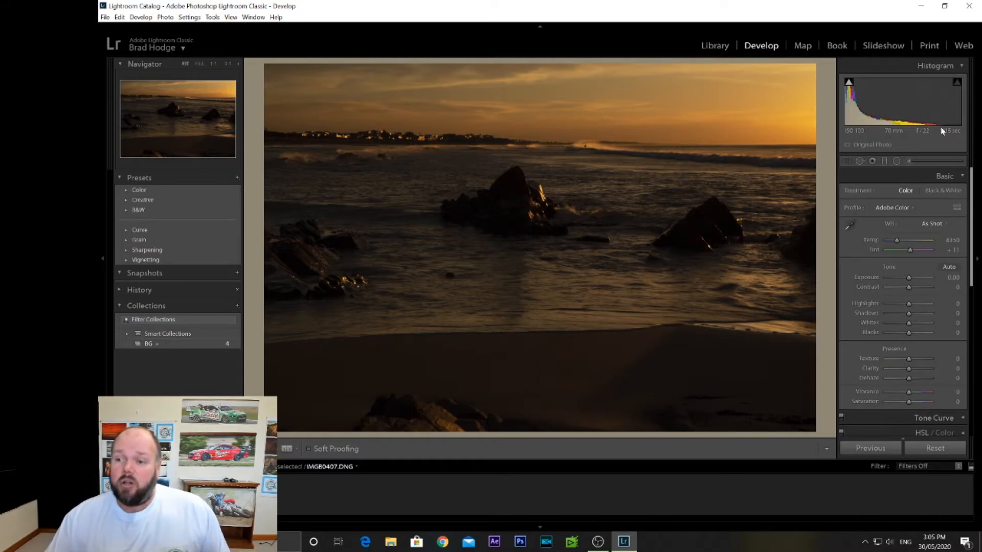
{"action": "mouse_move", "coordinate": [849, 83]}
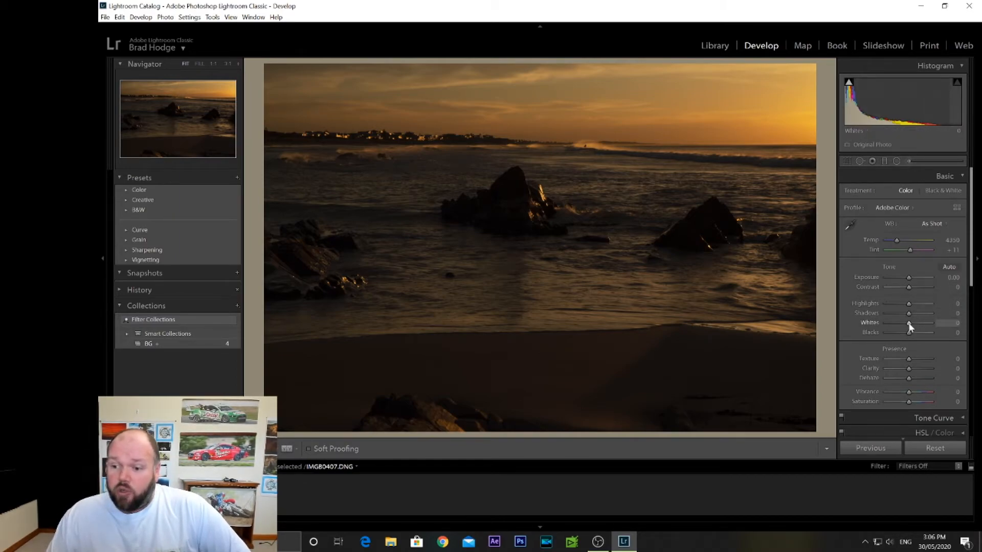
- Try the Whites at -100 and +19 and set them to +66
{"action": "left_click_drag", "start_coordinate": [908, 326], "coordinate": [821, 327]}
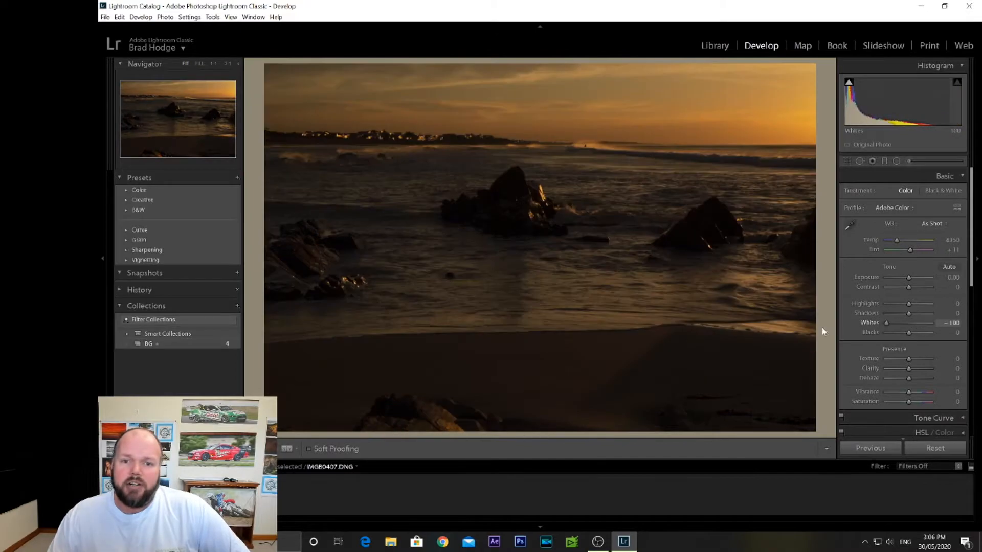
{"action": "left_click_drag", "start_coordinate": [886, 323], "coordinate": [914, 326]}
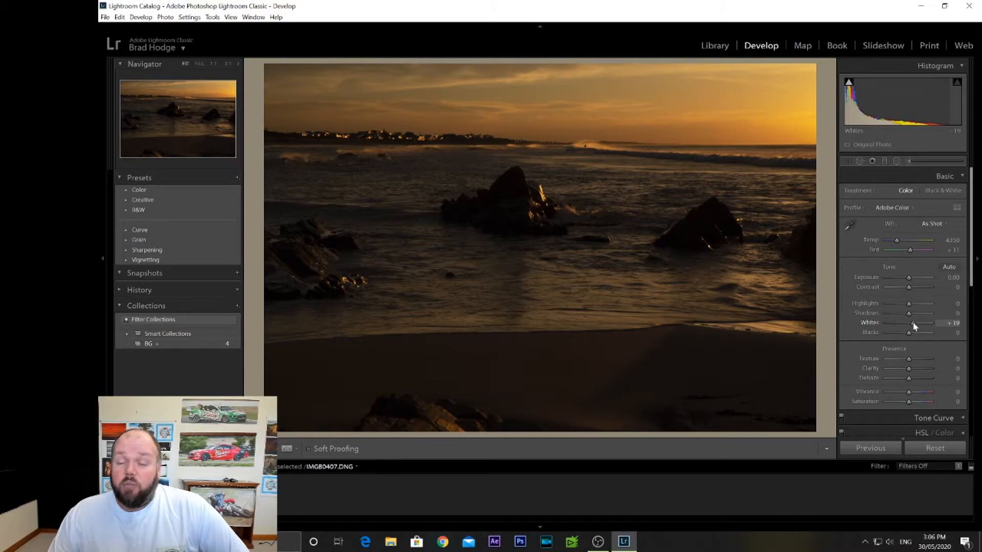
{"action": "left_click_drag", "start_coordinate": [914, 327], "coordinate": [919, 322]}
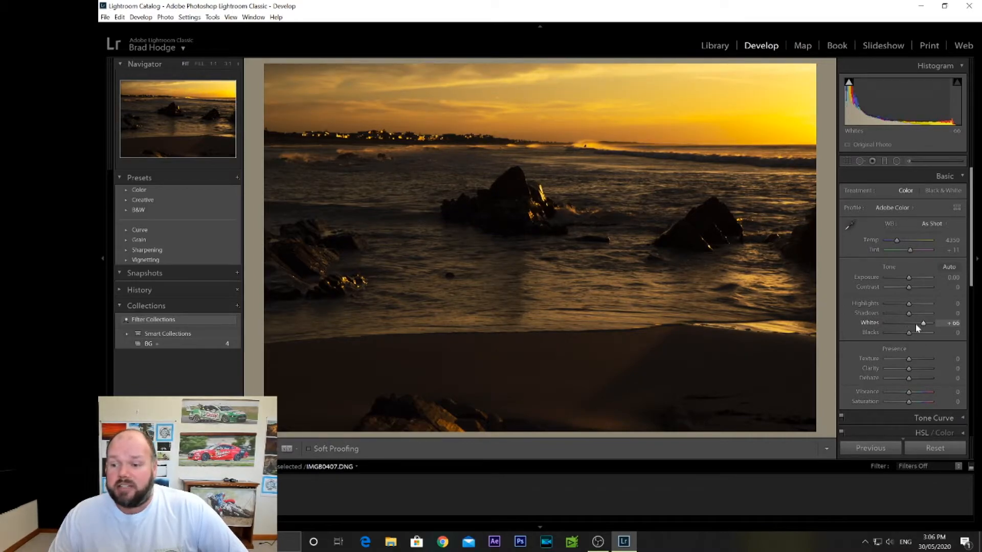
- Set the photo's Highlights to +46, Shadows to +29 and Blacks to -3
{"action": "left_click_drag", "start_coordinate": [912, 304], "coordinate": [922, 308]}
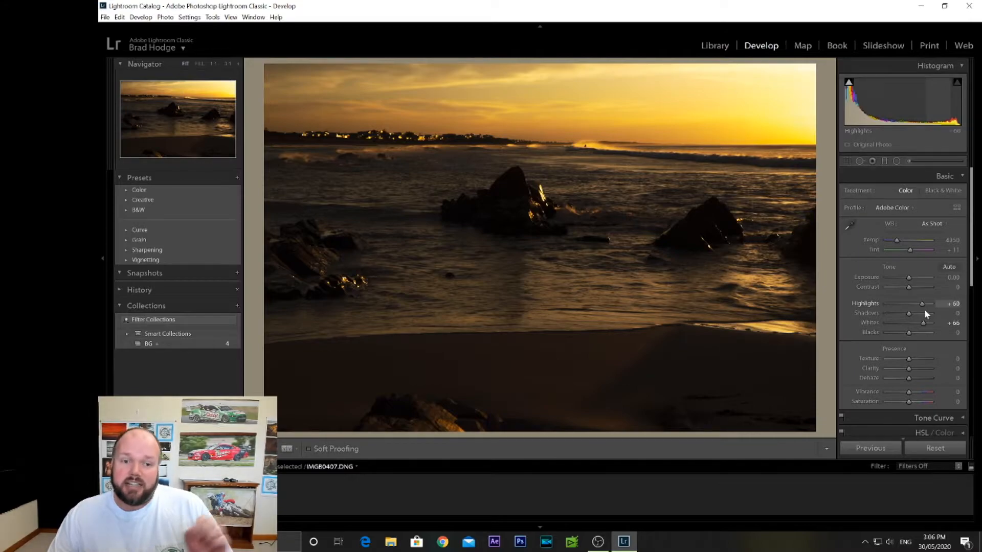
{"action": "mouse_move", "coordinate": [924, 307]}
{"action": "left_mouse_down"}
{"action": "mouse_move", "coordinate": [918, 314]}
{"action": "mouse_move", "coordinate": [939, 318]}
{"action": "mouse_move", "coordinate": [891, 313]}
{"action": "mouse_move", "coordinate": [916, 317]}
{"action": "left_mouse_up"}
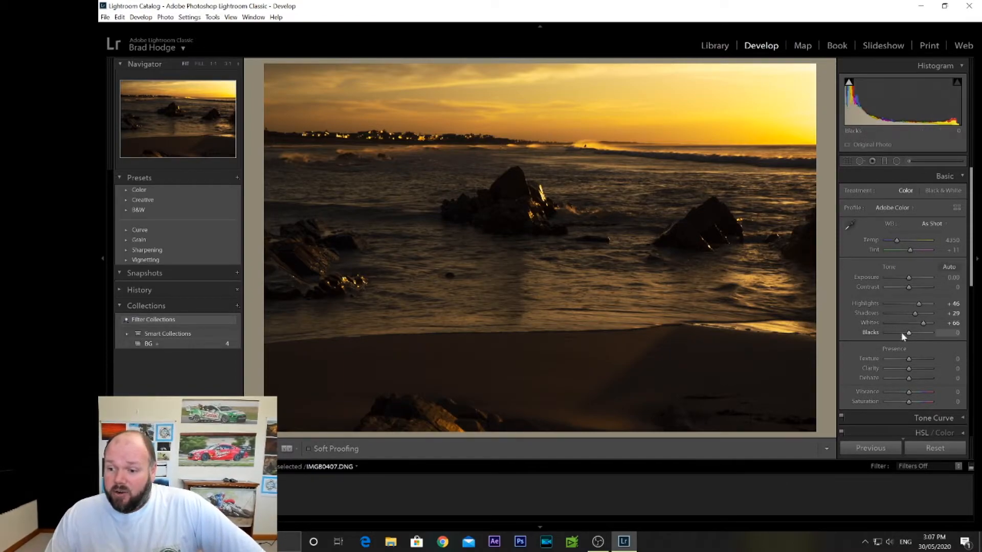
{"action": "left_click_drag", "start_coordinate": [912, 332], "coordinate": [908, 340]}
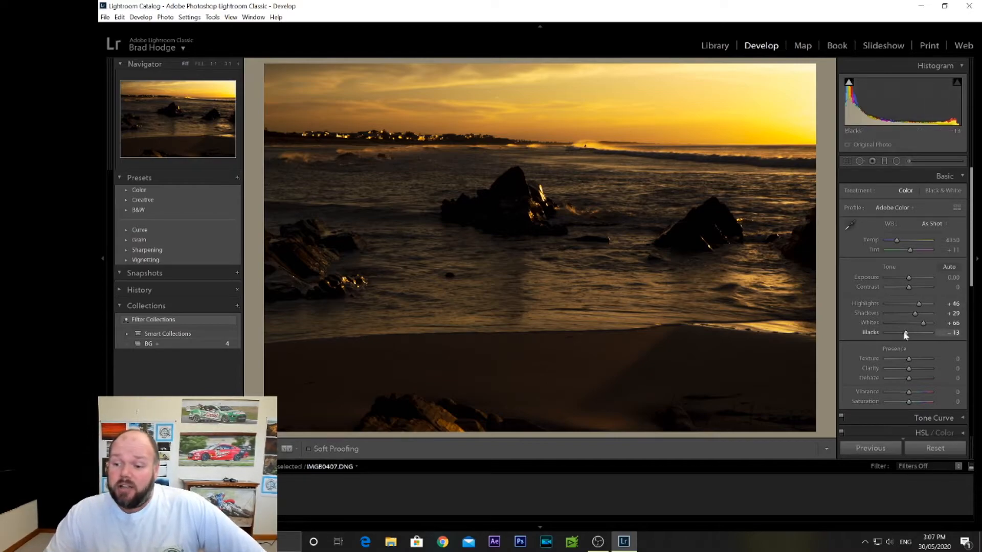
{"action": "left_click_drag", "start_coordinate": [903, 334], "coordinate": [905, 335]}
{"action": "scroll", "coordinate": [906, 327], "scroll_direction": "down", "scroll_amount": 2}
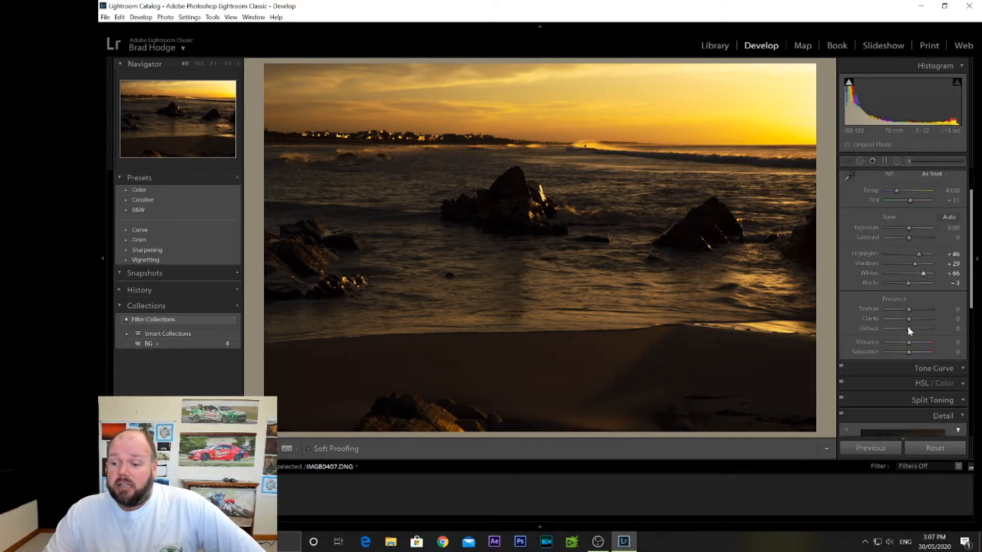
{"action": "scroll", "coordinate": [928, 300], "scroll_direction": "up", "scroll_amount": 2}
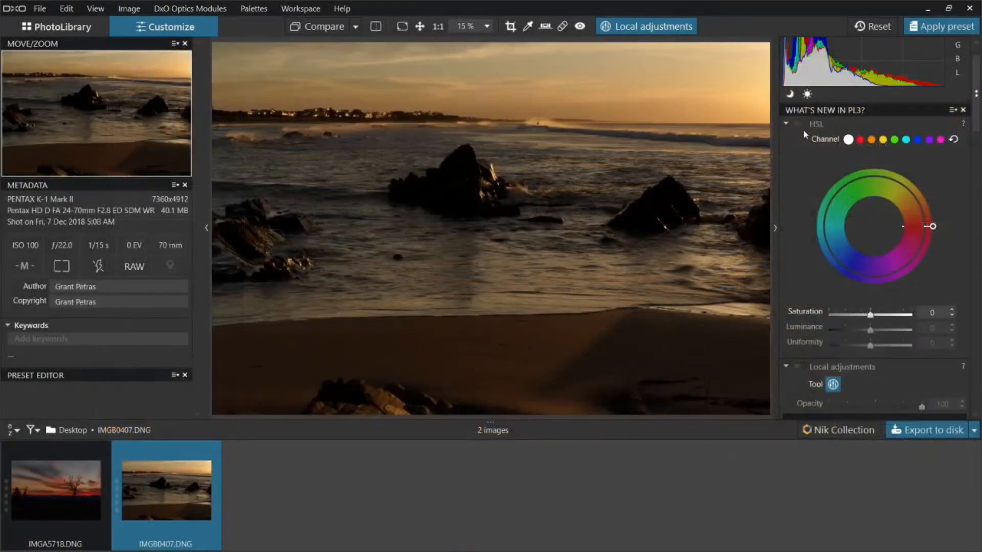
- Enable the HSL correction for IMGB0407.DNG in DxO PhotoLab 3, switching it off and on once to compare
{"action": "left_click", "coordinate": [800, 124]}
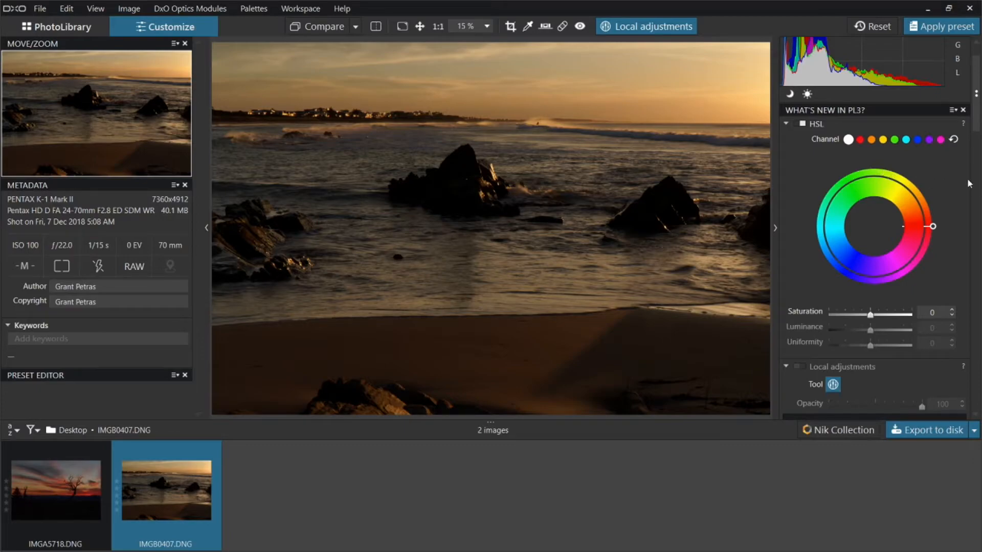
{"action": "scroll", "coordinate": [977, 127], "scroll_direction": "up", "scroll_amount": 2}
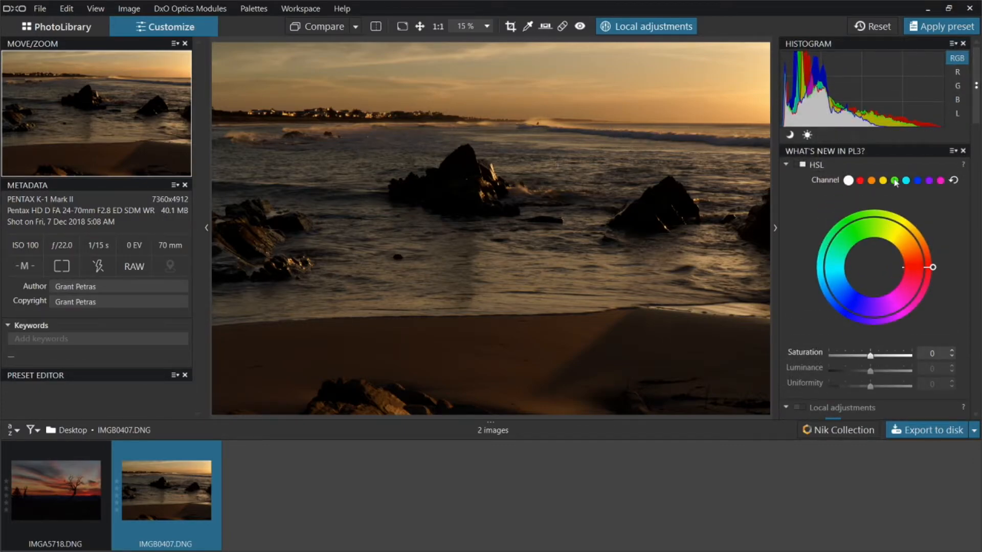
{"action": "left_click", "coordinate": [802, 165]}
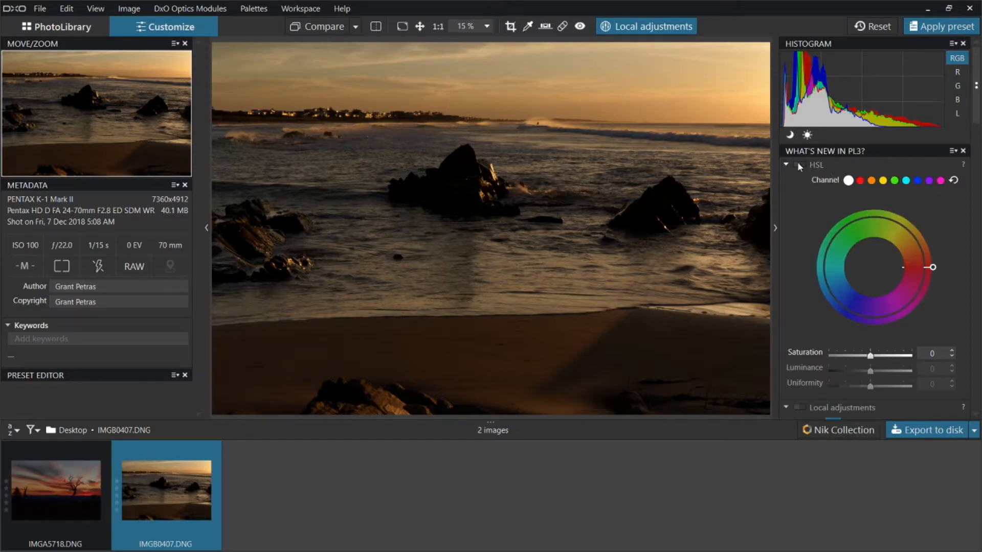
{"action": "left_click", "coordinate": [799, 164]}
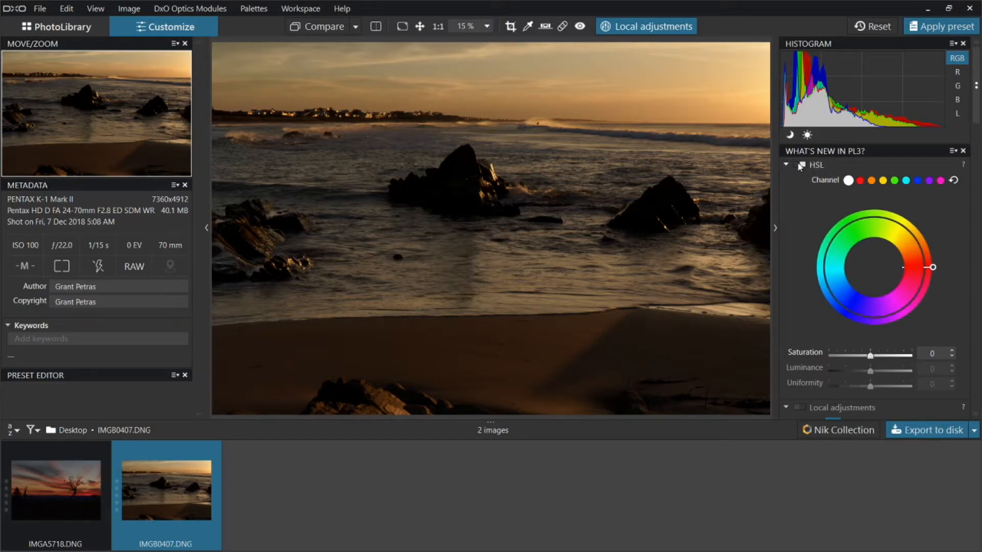
- Widen the HSL red channel's range towards orange and yellow, and set its Saturation to 24 and Luminance to -15
{"action": "left_click", "coordinate": [861, 182]}
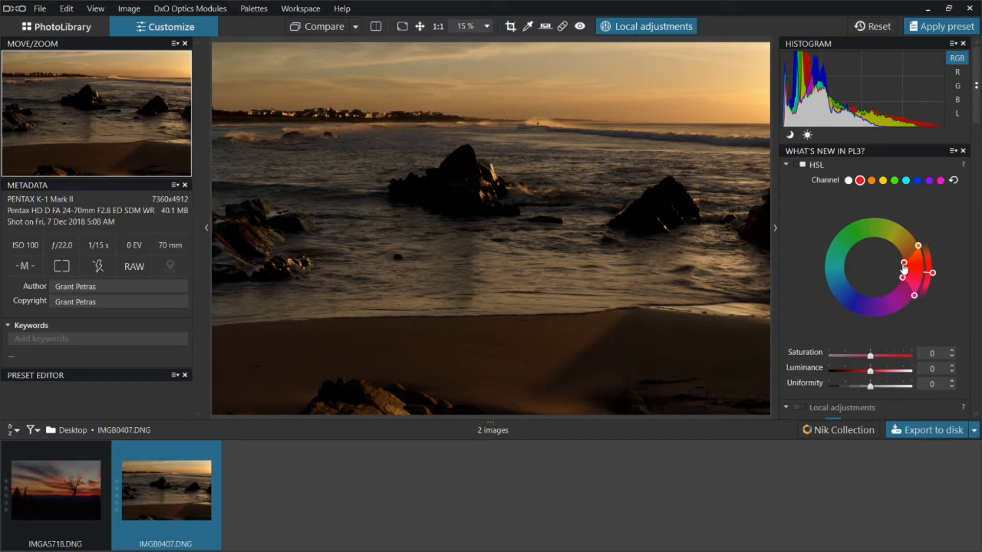
{"action": "left_click_drag", "start_coordinate": [904, 267], "coordinate": [911, 236]}
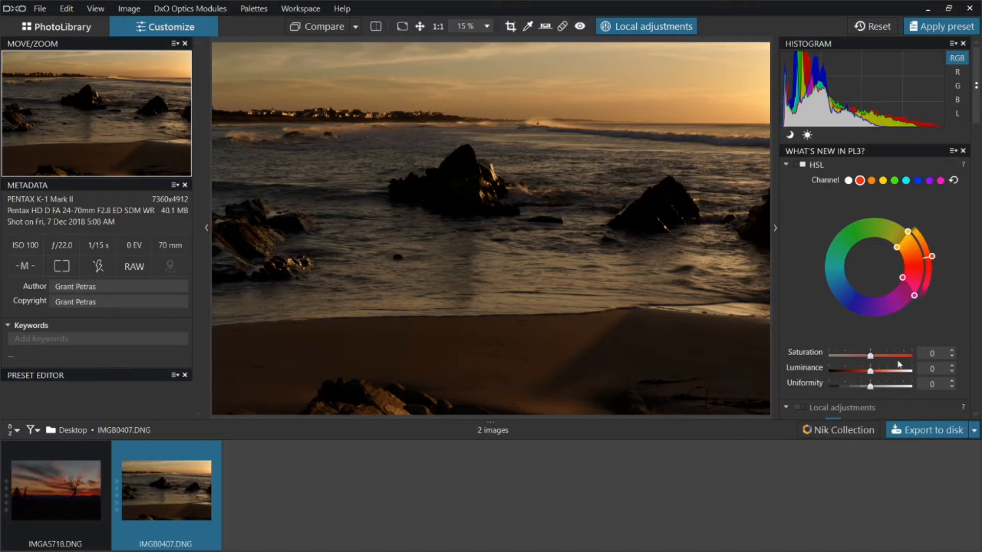
{"action": "left_click_drag", "start_coordinate": [872, 359], "coordinate": [879, 360]}
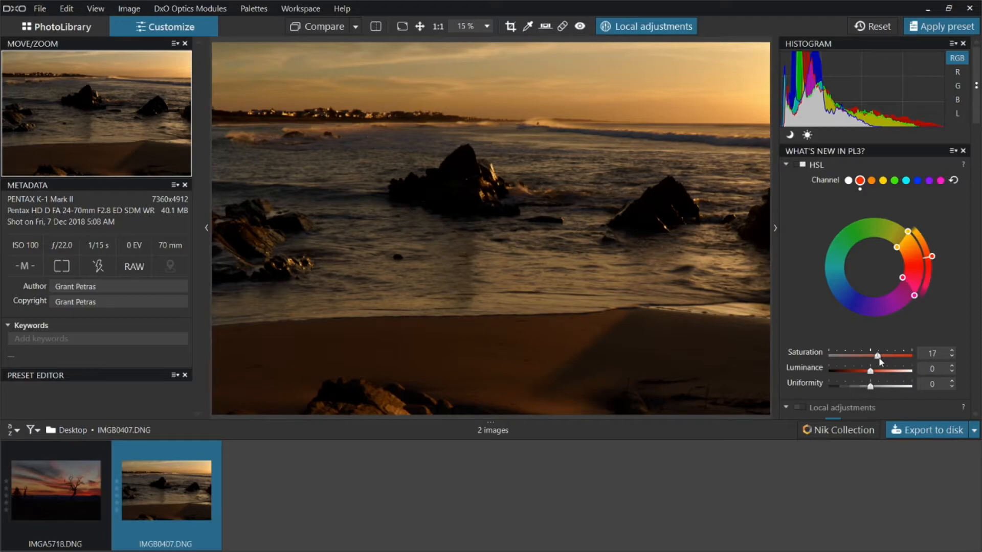
{"action": "left_click_drag", "start_coordinate": [880, 361], "coordinate": [882, 361]}
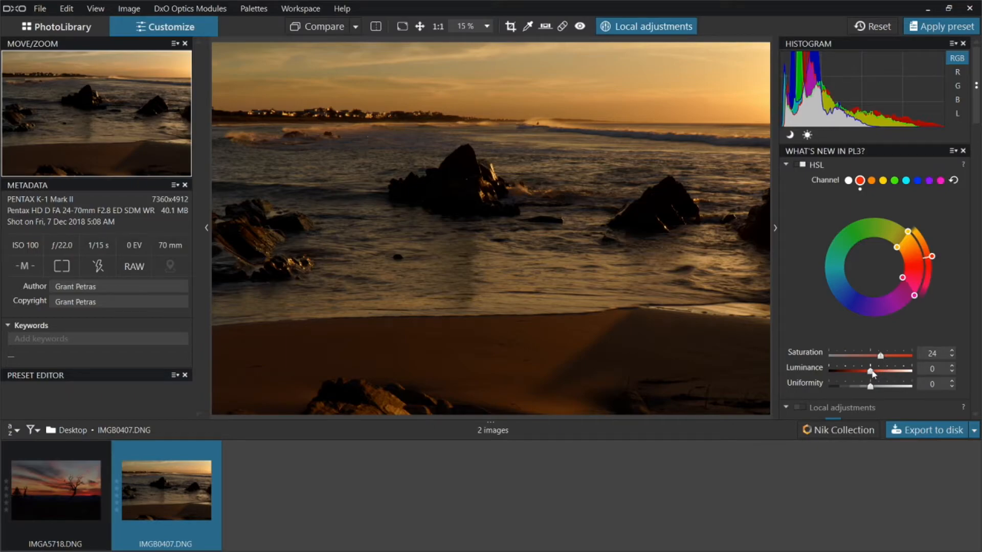
{"action": "left_click_drag", "start_coordinate": [872, 373], "coordinate": [864, 373]}
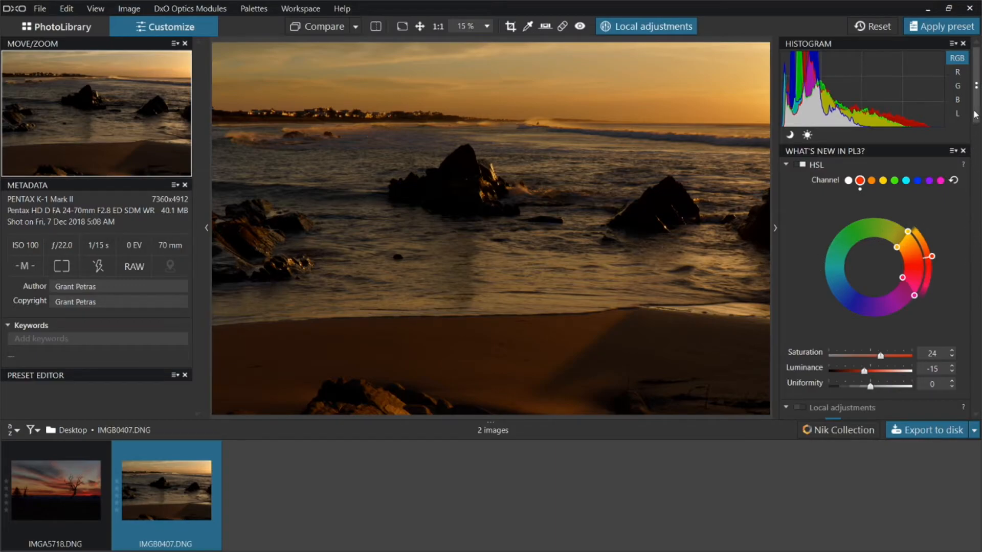
- Enable Local adjustments for IMGB0407.DNG and activate its tool on the image
{"action": "scroll", "coordinate": [974, 114], "scroll_direction": "down", "scroll_amount": 6}
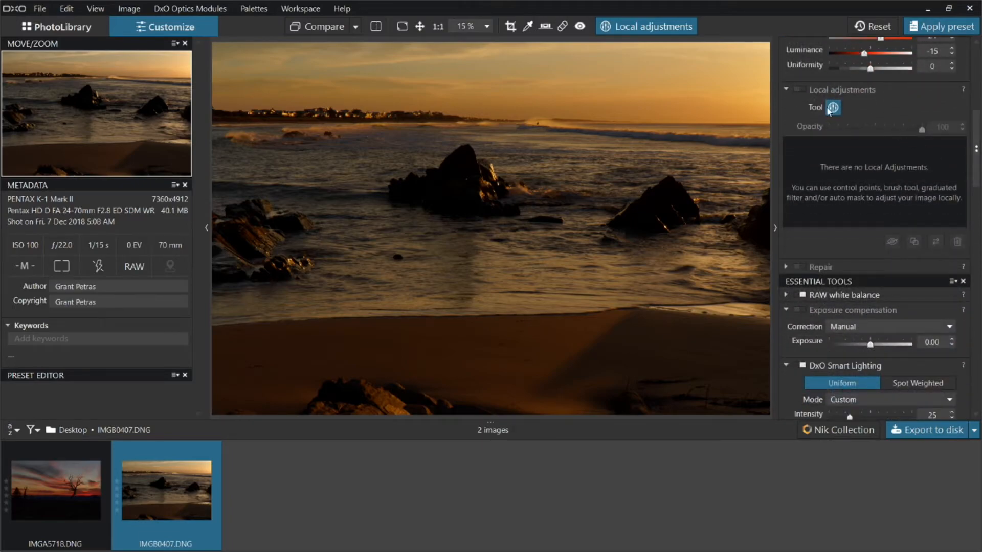
{"action": "left_click", "coordinate": [800, 90]}
{"action": "left_click", "coordinate": [833, 109]}
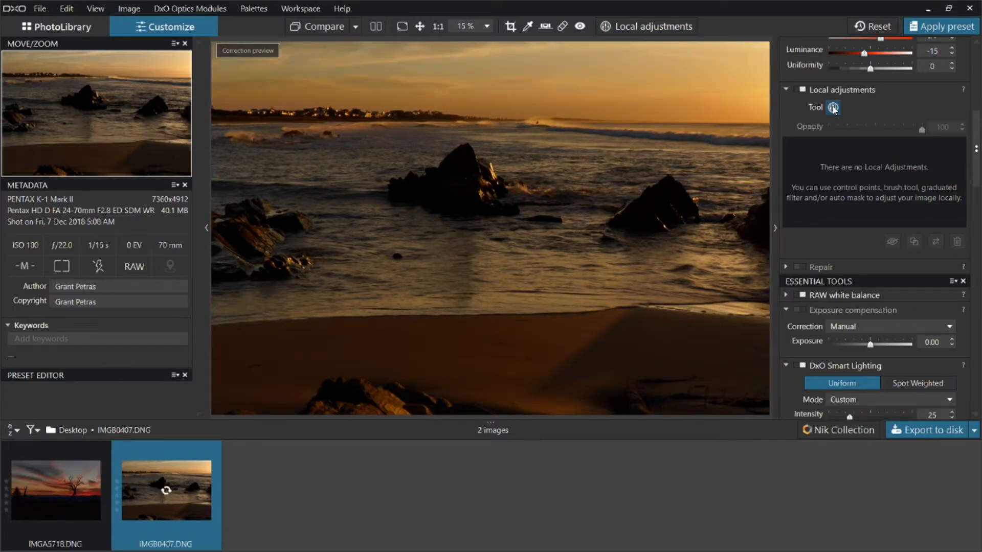
{"action": "right_click", "coordinate": [599, 156]}
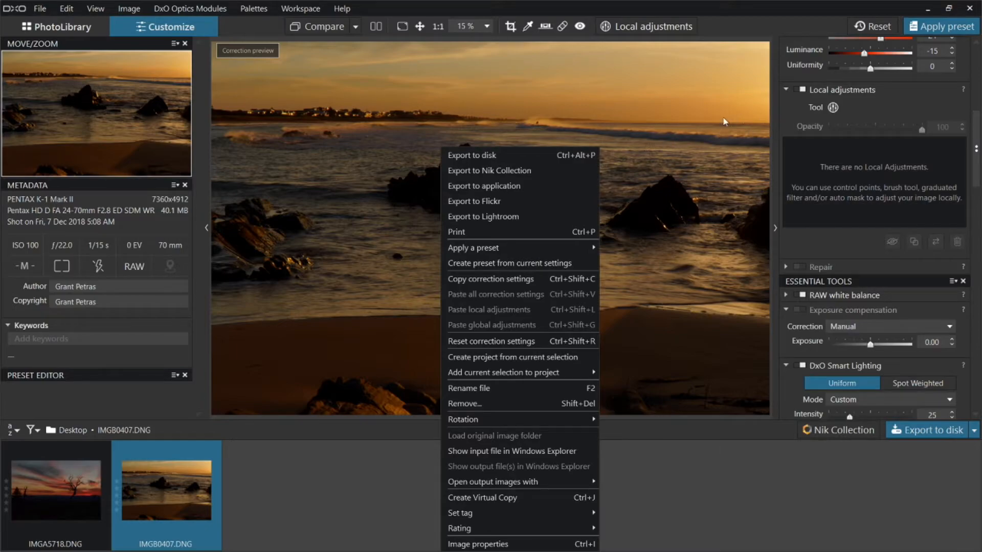
{"action": "right_click", "coordinate": [704, 119]}
{"action": "left_click", "coordinate": [724, 91]}
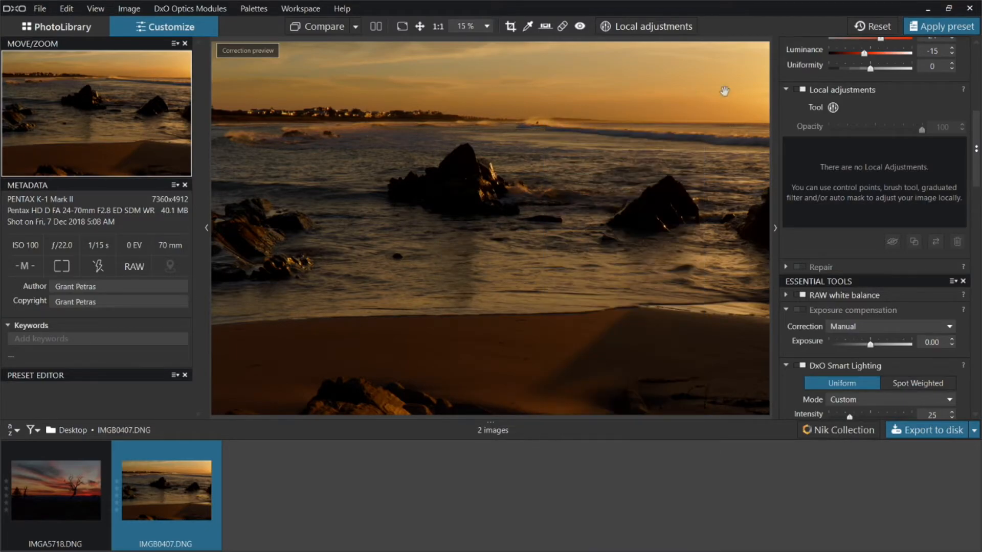
{"action": "left_click", "coordinate": [833, 108]}
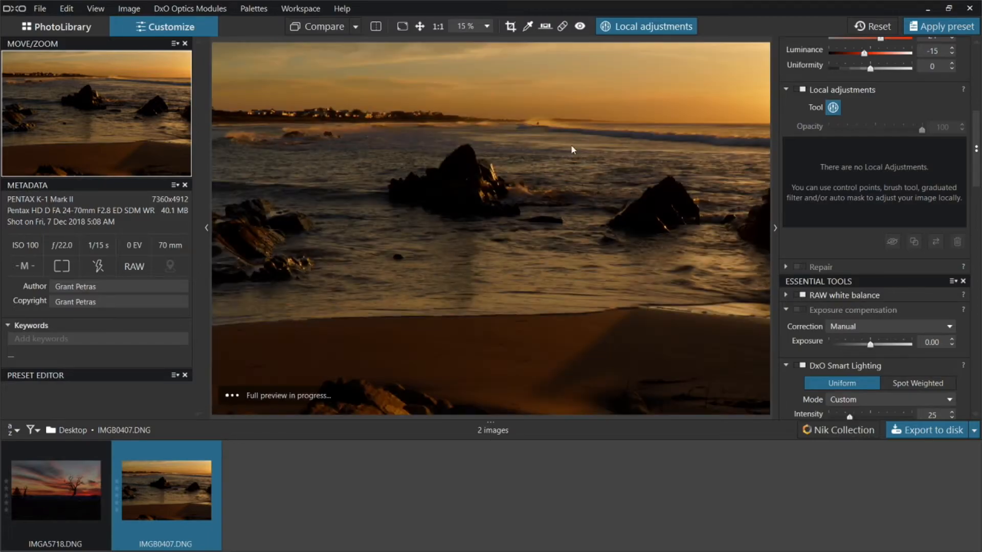
- Brush a local adjustment mask over the central rock and the rock to its right with a small, fully feathered brush
{"action": "right_click", "coordinate": [571, 149]}
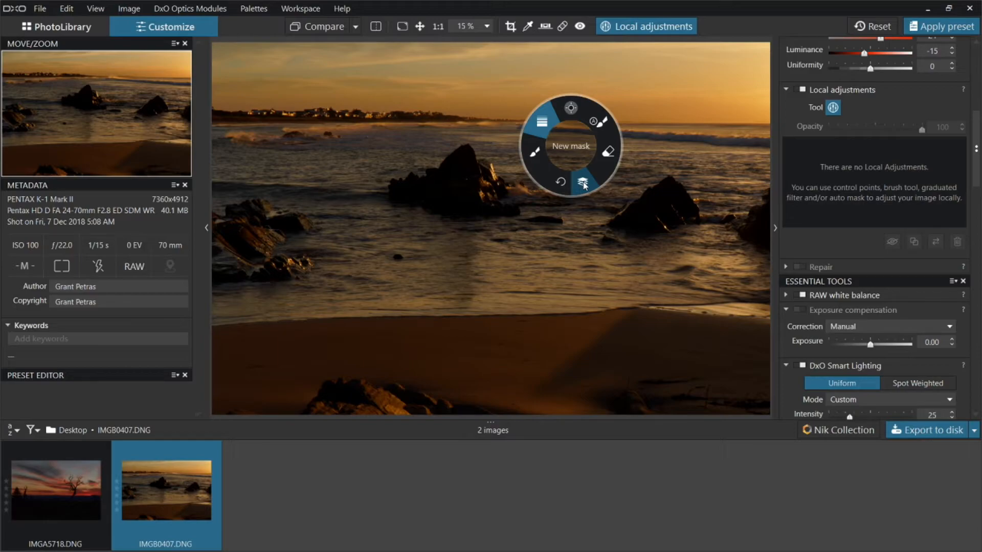
{"action": "left_click", "coordinate": [536, 154]}
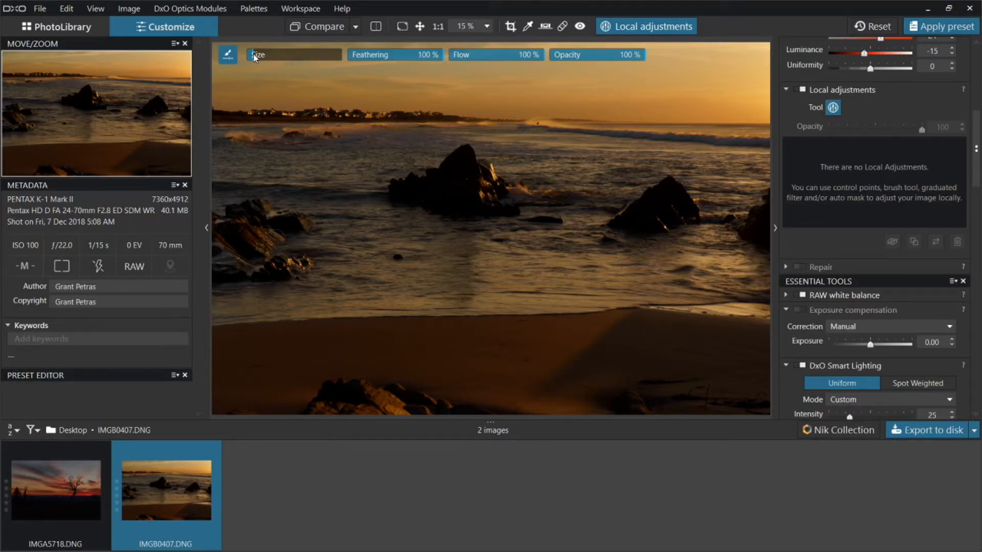
{"action": "left_click_drag", "start_coordinate": [254, 56], "coordinate": [272, 60]}
{"action": "left_click_drag", "start_coordinate": [272, 55], "coordinate": [272, 54]}
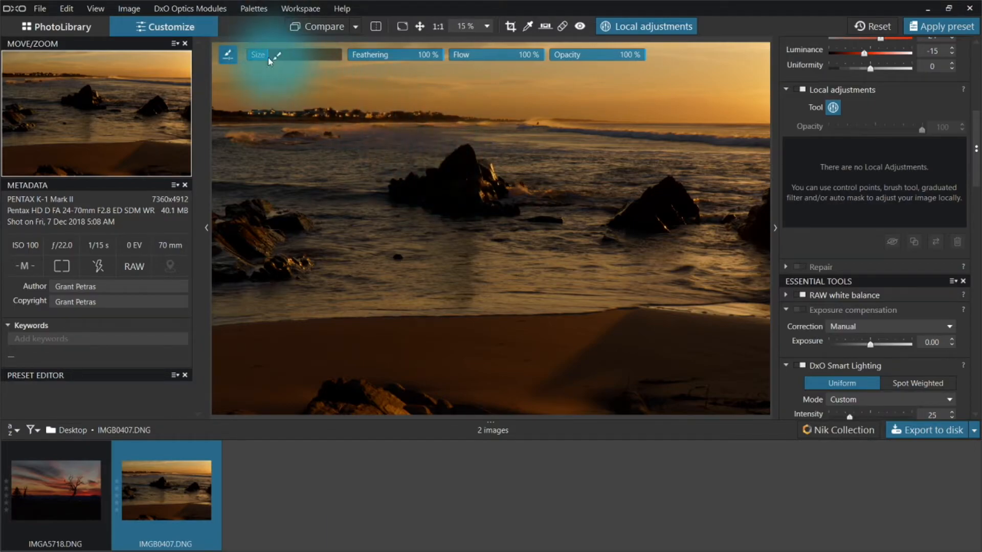
{"action": "left_click_drag", "start_coordinate": [269, 61], "coordinate": [263, 55]}
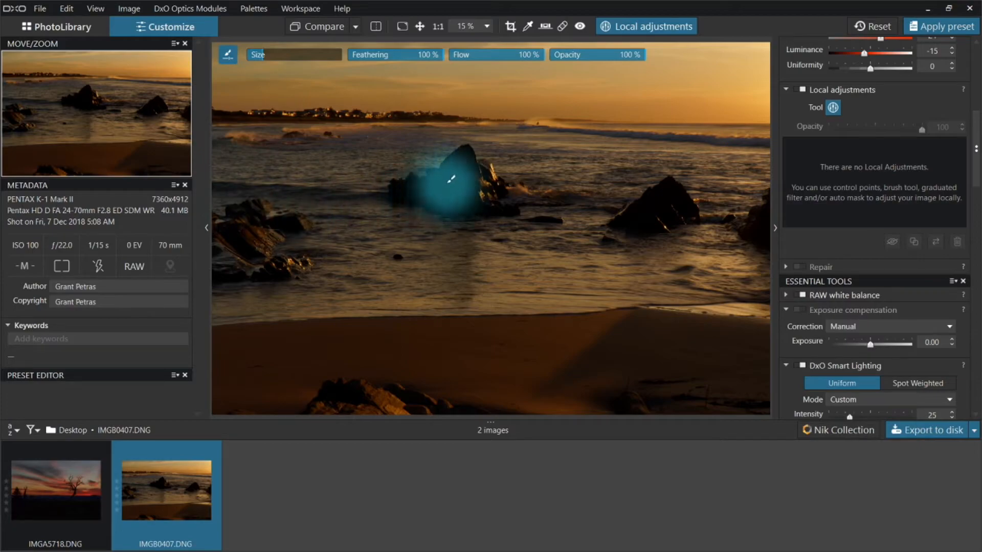
{"action": "left_click", "coordinate": [264, 59]}
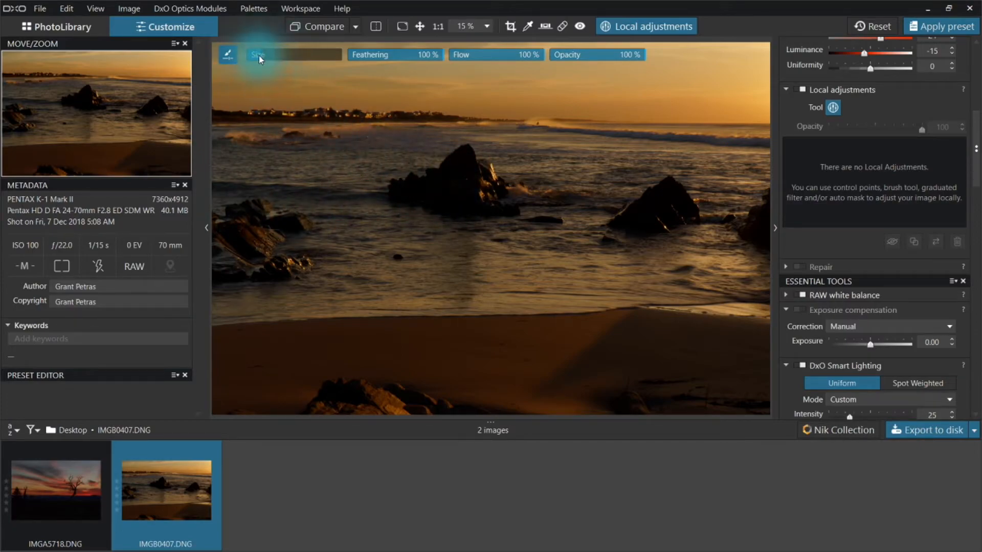
{"action": "mouse_move", "coordinate": [488, 196]}
{"action": "left_mouse_down"}
{"action": "mouse_move", "coordinate": [459, 158]}
{"action": "mouse_move", "coordinate": [405, 180]}
{"action": "mouse_move", "coordinate": [465, 198]}
{"action": "left_mouse_up"}
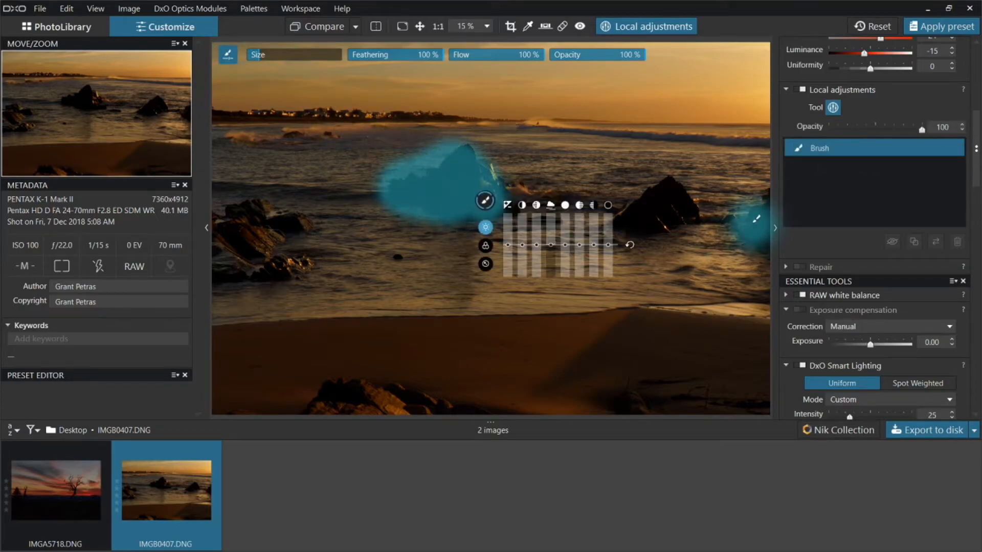
{"action": "left_click_drag", "start_coordinate": [661, 212], "coordinate": [640, 217]}
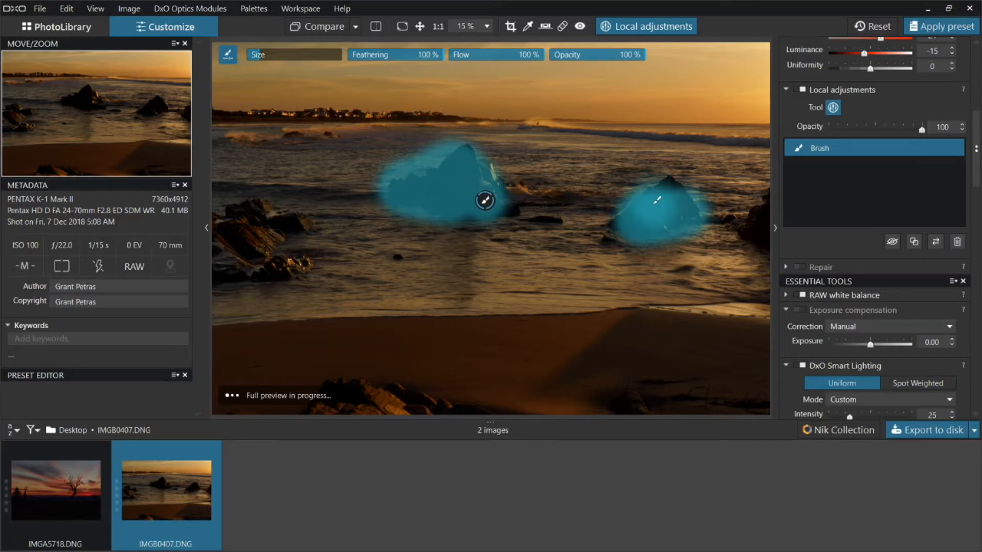
- Raise Exposure and ClearView Plus slightly for the brush mask, and view its colour and detail adjustments
{"action": "mouse_move", "coordinate": [485, 200]}
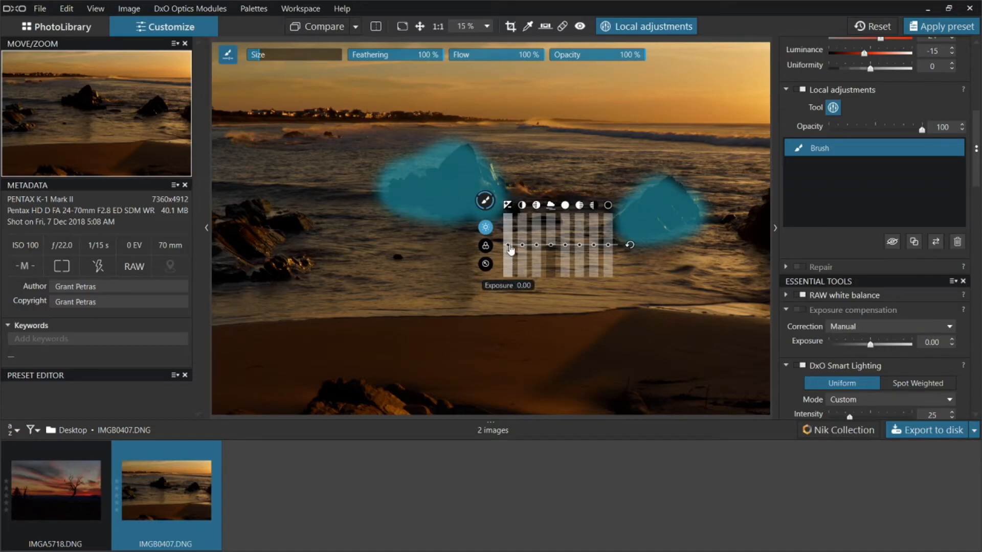
{"action": "mouse_move", "coordinate": [507, 246]}
{"action": "left_mouse_down"}
{"action": "mouse_move", "coordinate": [509, 221]}
{"action": "mouse_move", "coordinate": [509, 251]}
{"action": "left_mouse_up"}
{"action": "left_click_drag", "start_coordinate": [510, 250], "coordinate": [509, 247]}
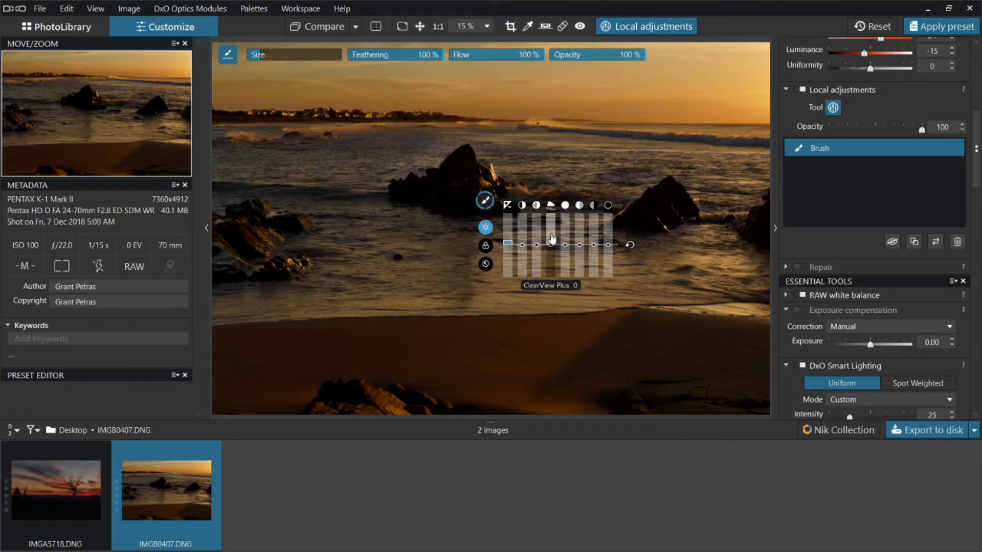
{"action": "left_click_drag", "start_coordinate": [551, 252], "coordinate": [550, 238]}
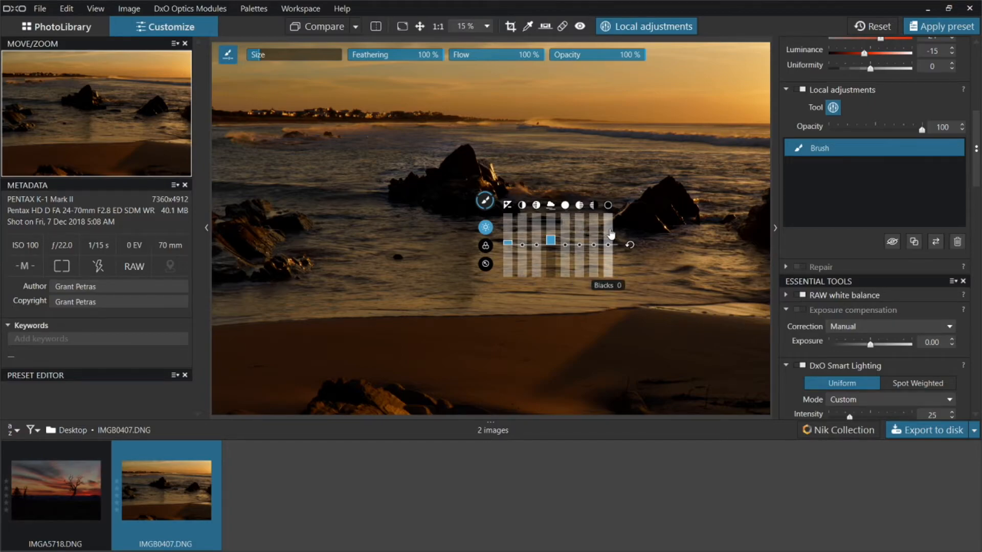
{"action": "left_click", "coordinate": [486, 246]}
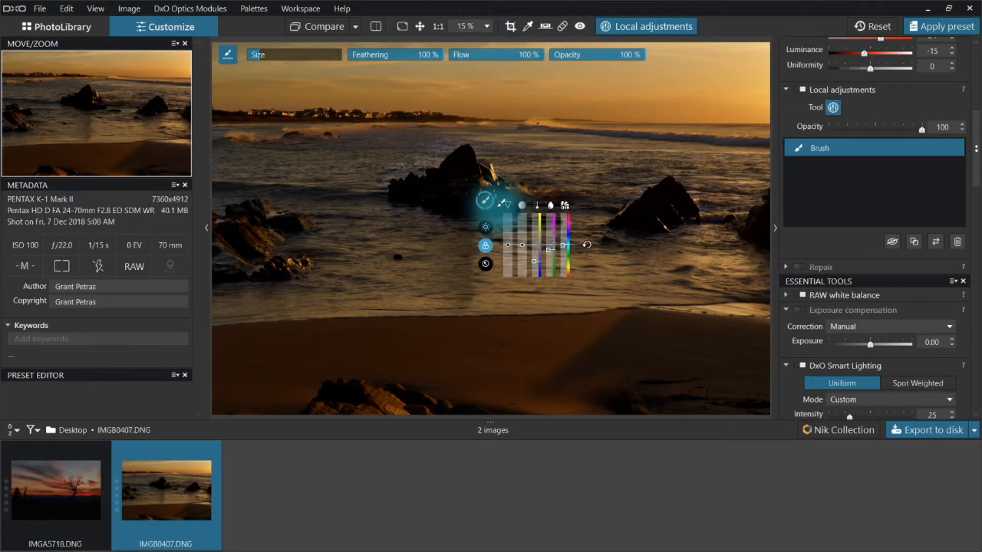
{"action": "left_click", "coordinate": [485, 264]}
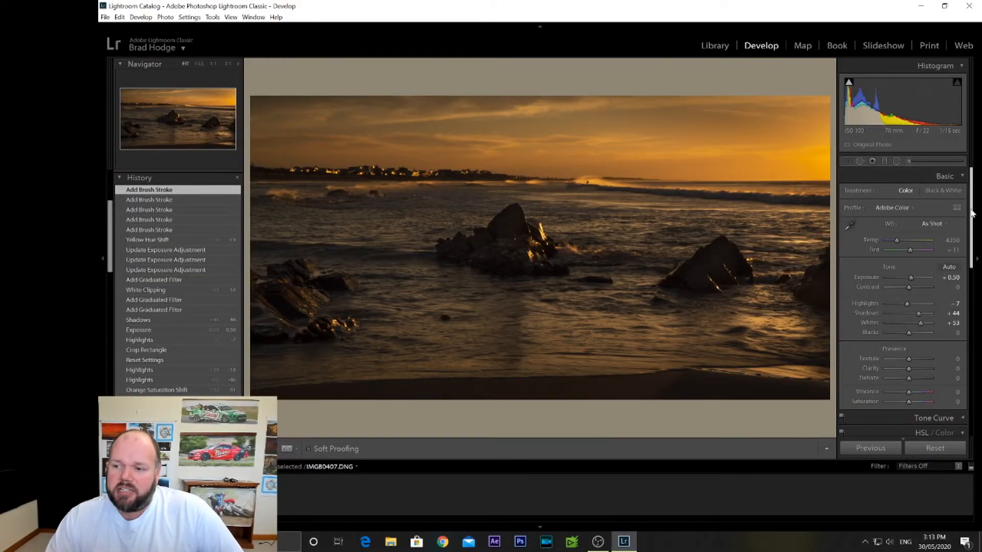
- Switch to Lightroom Classic, dismiss the McAfee notification and examine the Adjustment Brush options and the mask on the central rock
{"action": "scroll", "coordinate": [970, 220], "scroll_direction": "down", "scroll_amount": 3}
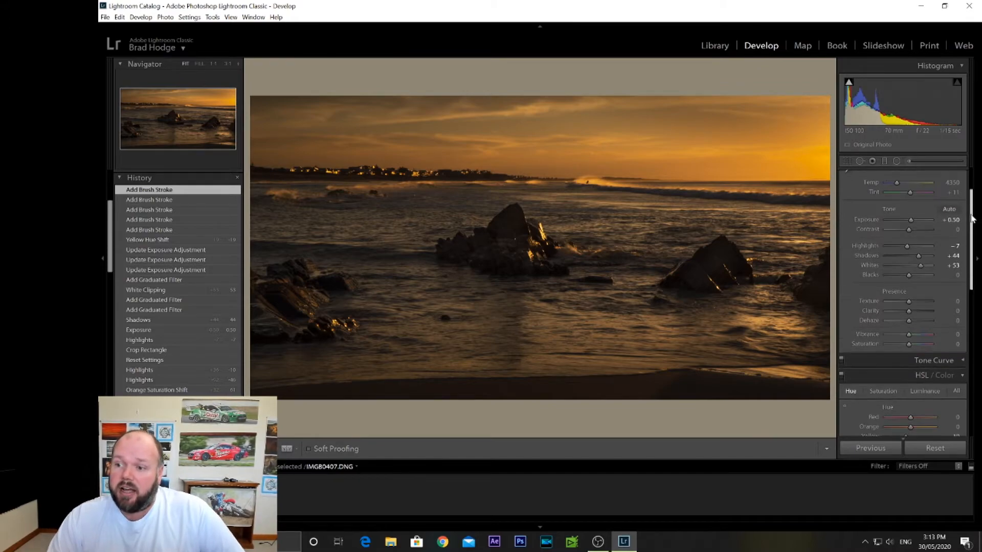
{"action": "scroll", "coordinate": [973, 215], "scroll_direction": "down", "scroll_amount": 1}
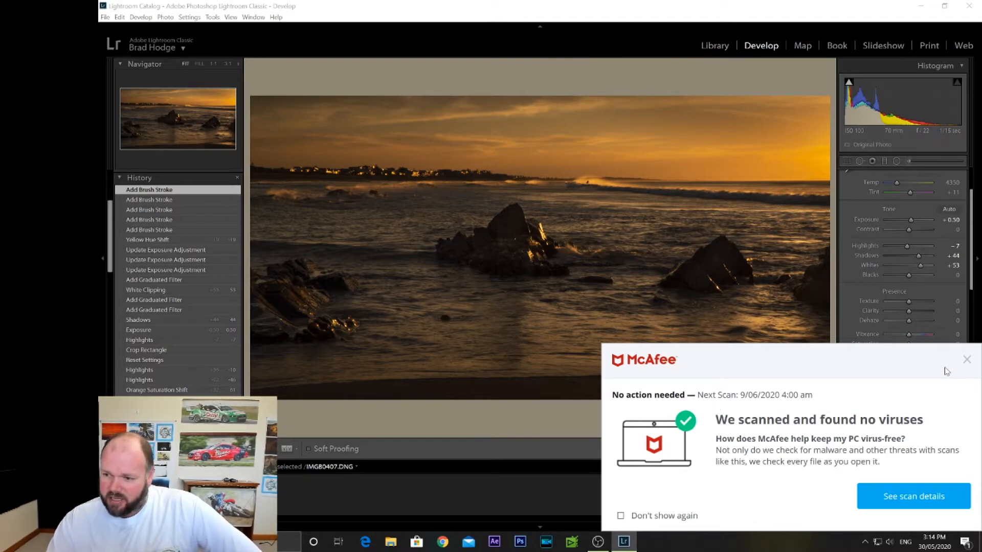
{"action": "left_click", "coordinate": [967, 360]}
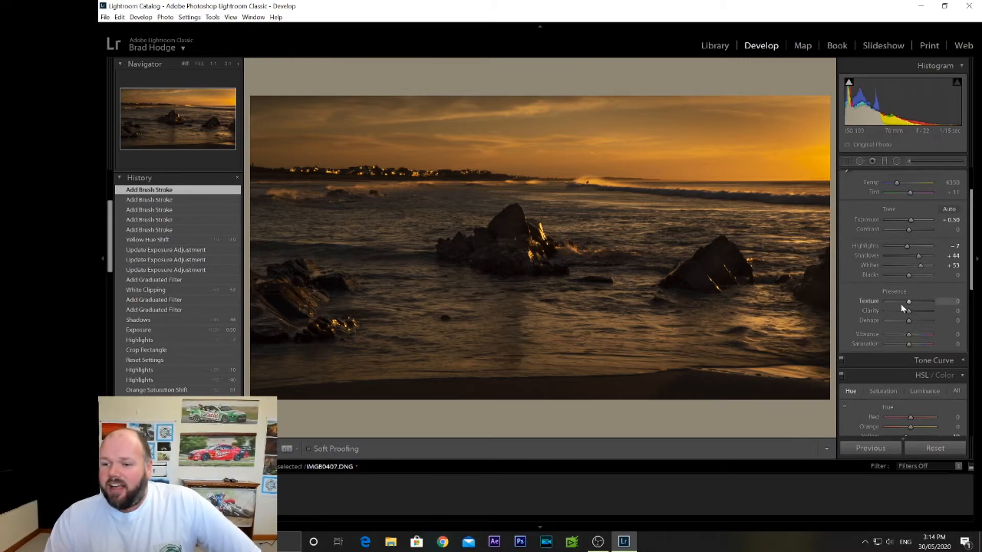
{"action": "left_click", "coordinate": [909, 161]}
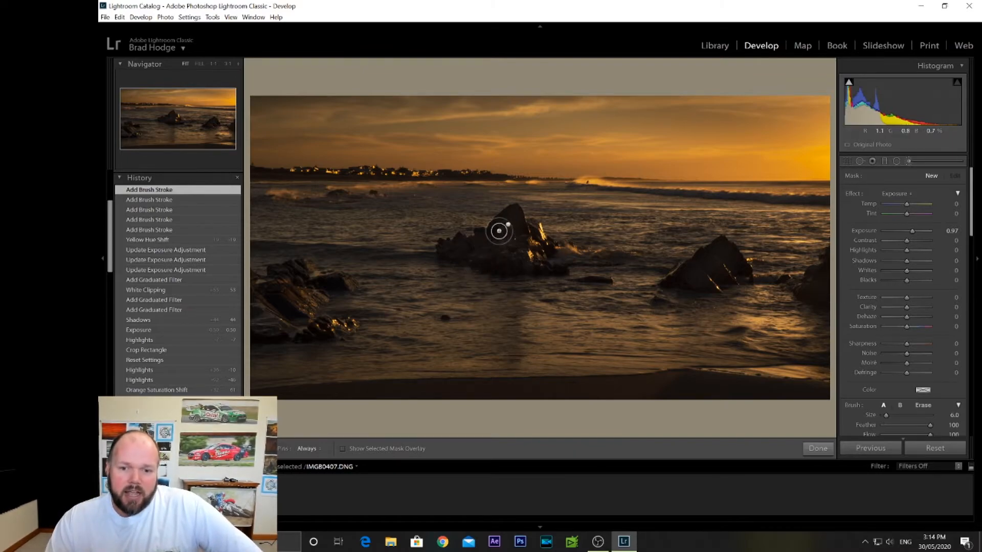
{"action": "mouse_move", "coordinate": [509, 232]}
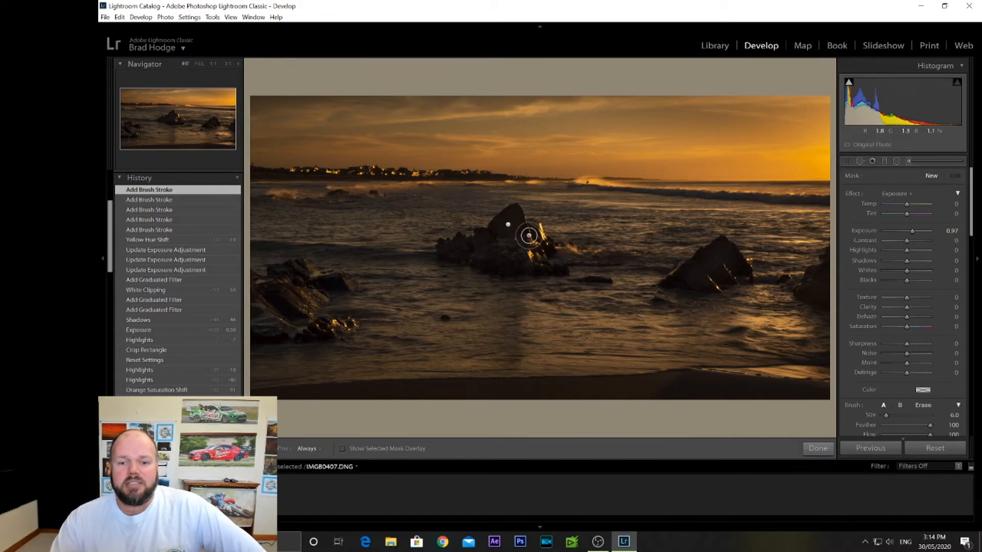
{"action": "left_click", "coordinate": [816, 449]}
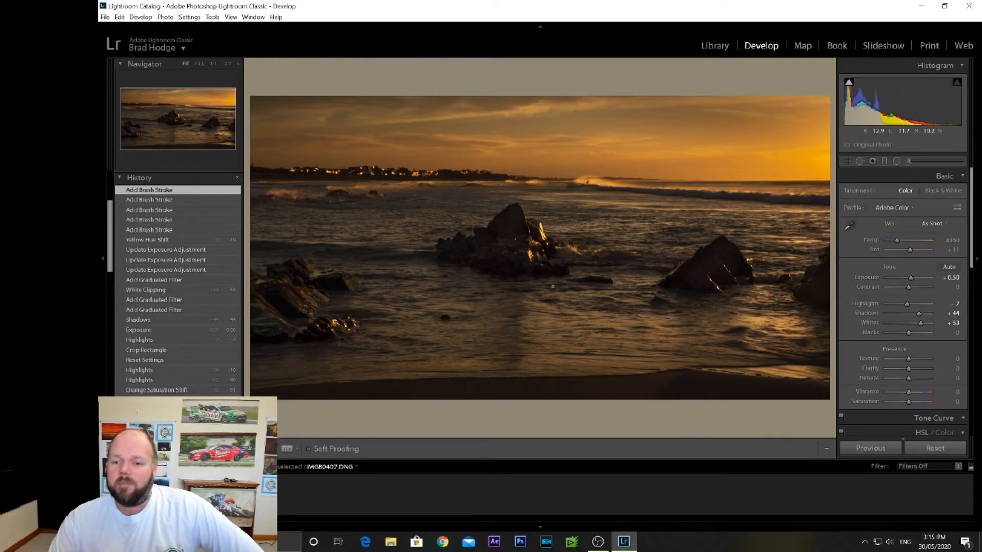
- Examine the Graduated Filter settings by inspecting the existing filter over the sky, and close the tool
{"action": "left_click", "coordinate": [885, 161]}
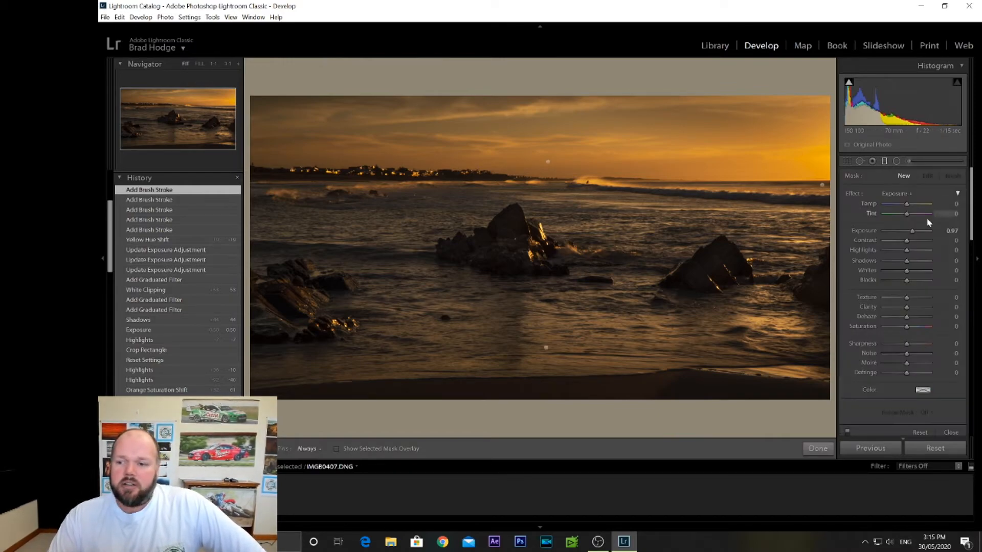
{"action": "left_click", "coordinate": [546, 162]}
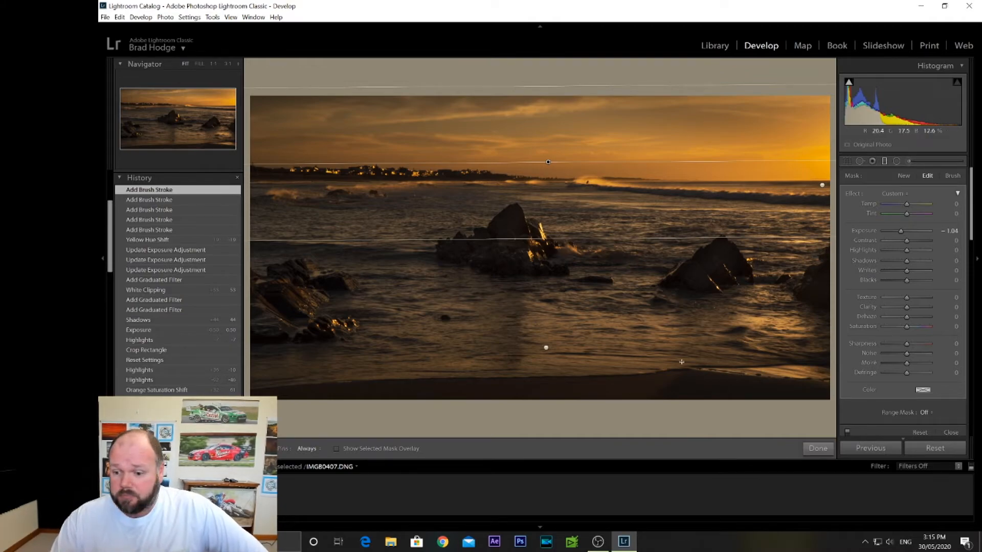
{"action": "left_click", "coordinate": [816, 449]}
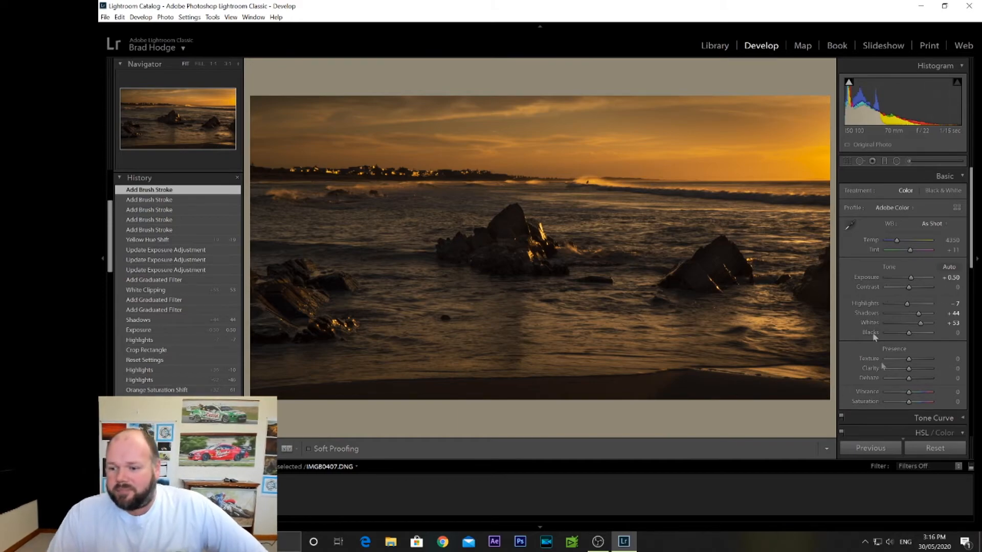
- Examine the HSL Hue and Saturation adjustments and the Detail sharpening settings of the photo
{"action": "left_click_drag", "start_coordinate": [970, 246], "coordinate": [970, 301]}
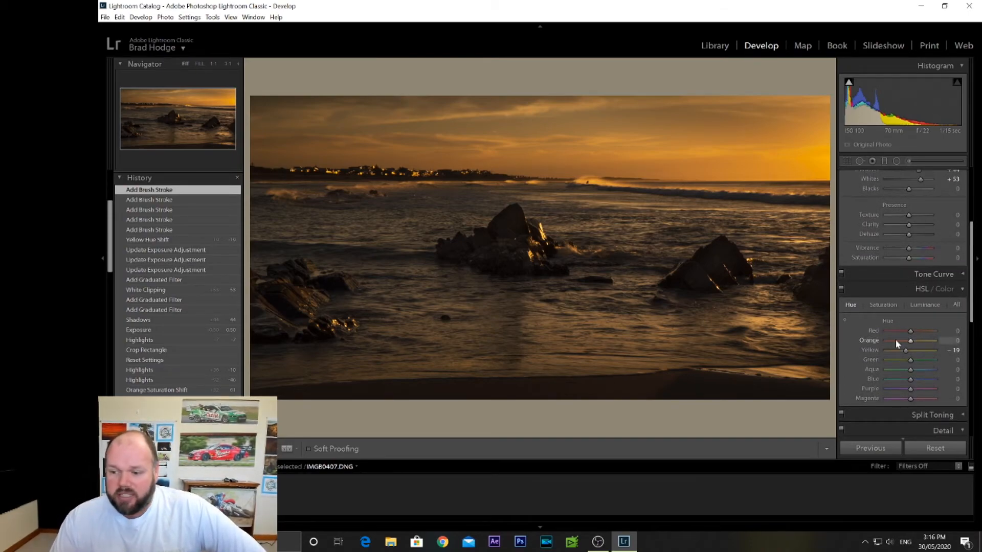
{"action": "scroll", "coordinate": [965, 288], "scroll_direction": "down", "scroll_amount": 2}
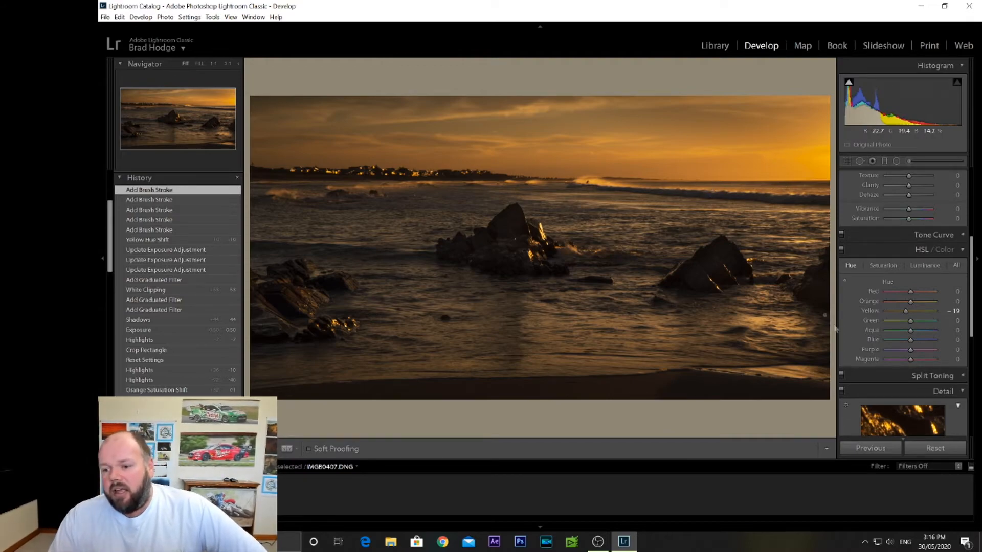
{"action": "left_click", "coordinate": [883, 265]}
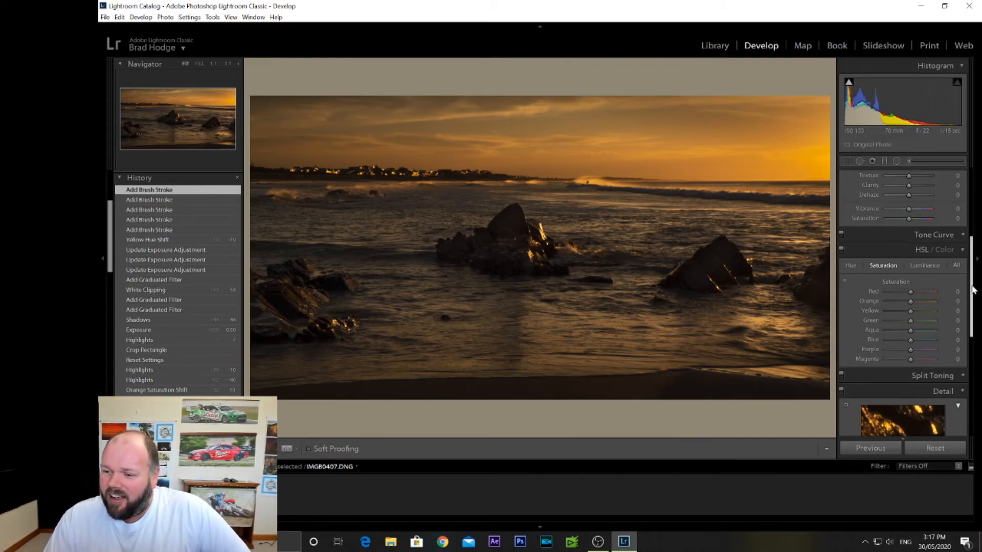
{"action": "left_click_drag", "start_coordinate": [973, 281], "coordinate": [972, 339]}
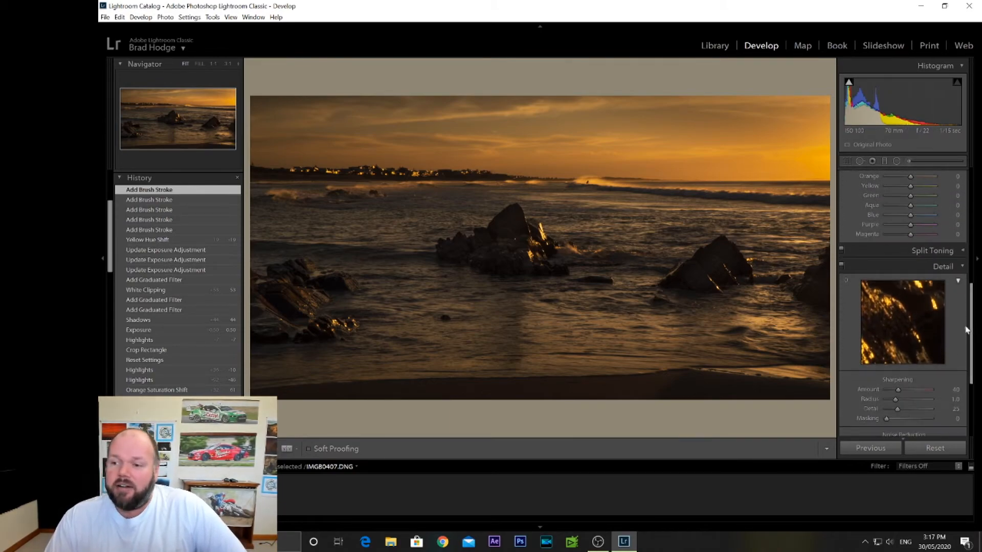
- Try an orange Split Toning tint on the highlights with hue 29 and saturation 87, and return both to 0
{"action": "left_click", "coordinate": [963, 253]}
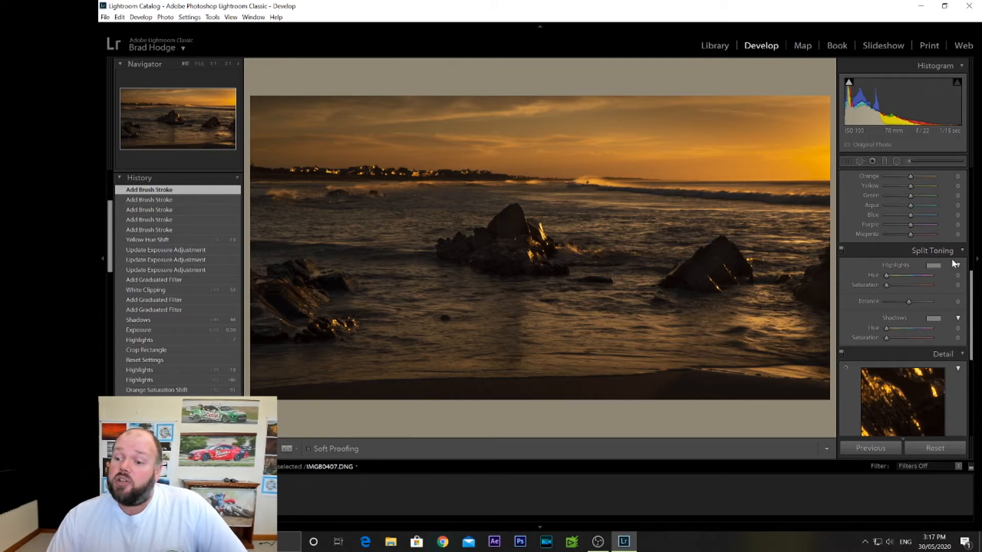
{"action": "left_click", "coordinate": [933, 266]}
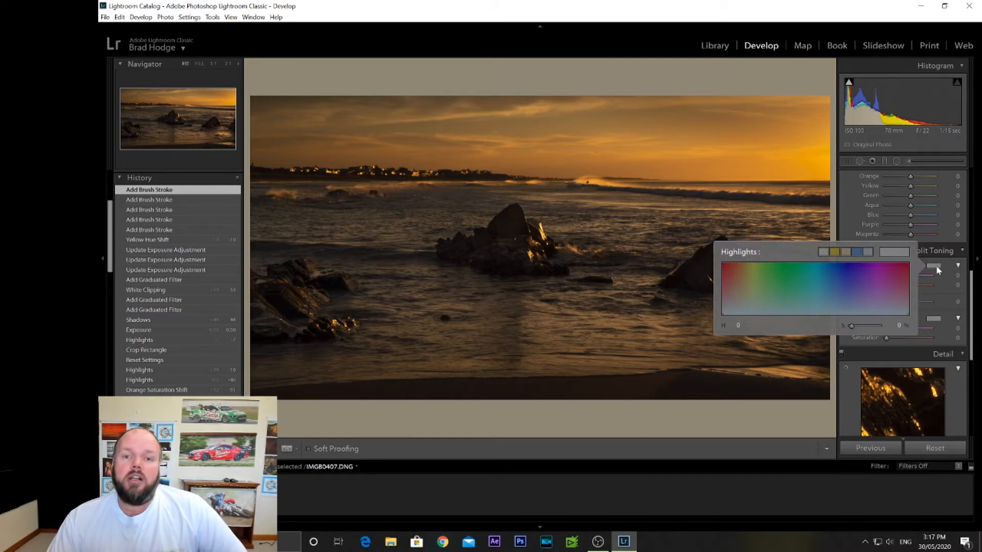
{"action": "left_click_drag", "start_coordinate": [793, 277], "coordinate": [740, 265]}
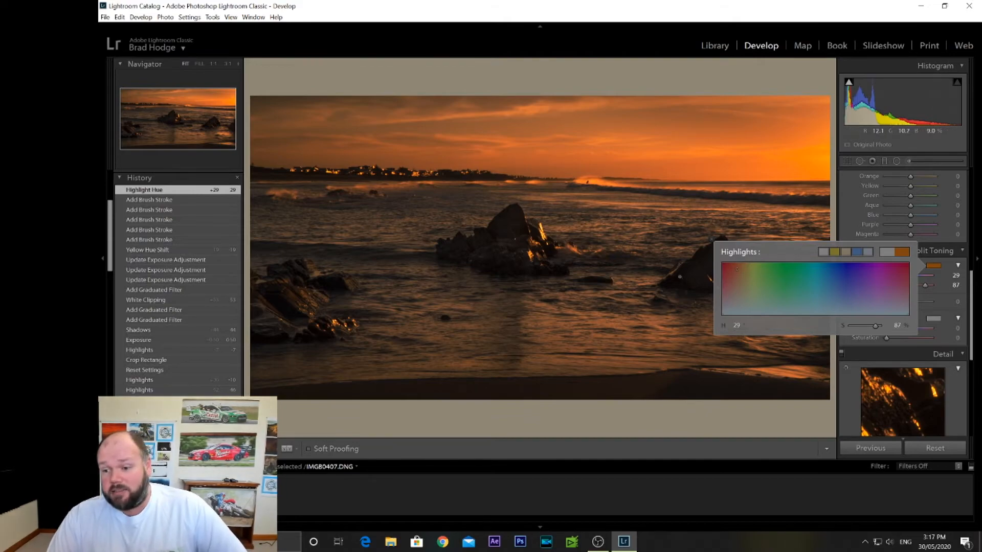
{"action": "left_click", "coordinate": [740, 293]}
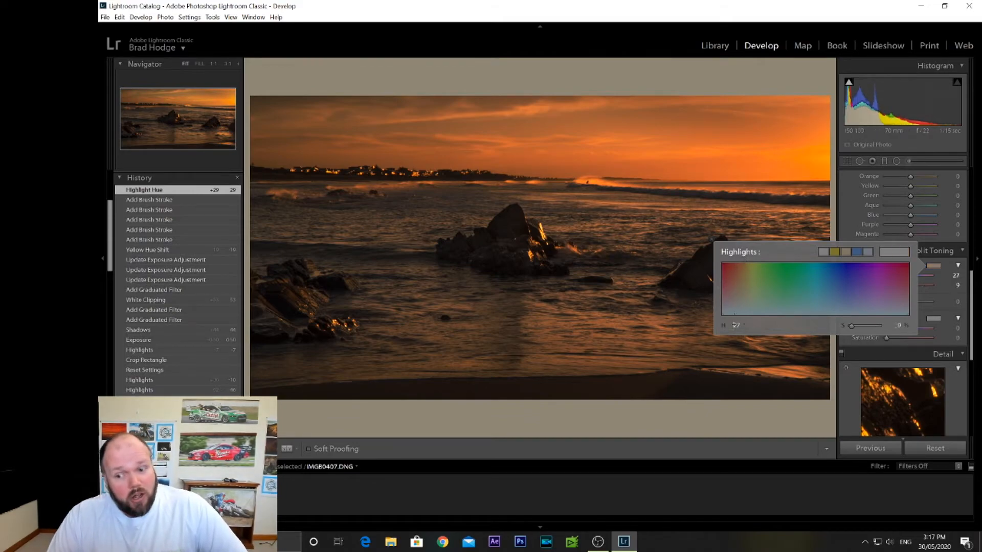
{"action": "left_click_drag", "start_coordinate": [701, 329], "coordinate": [722, 321]}
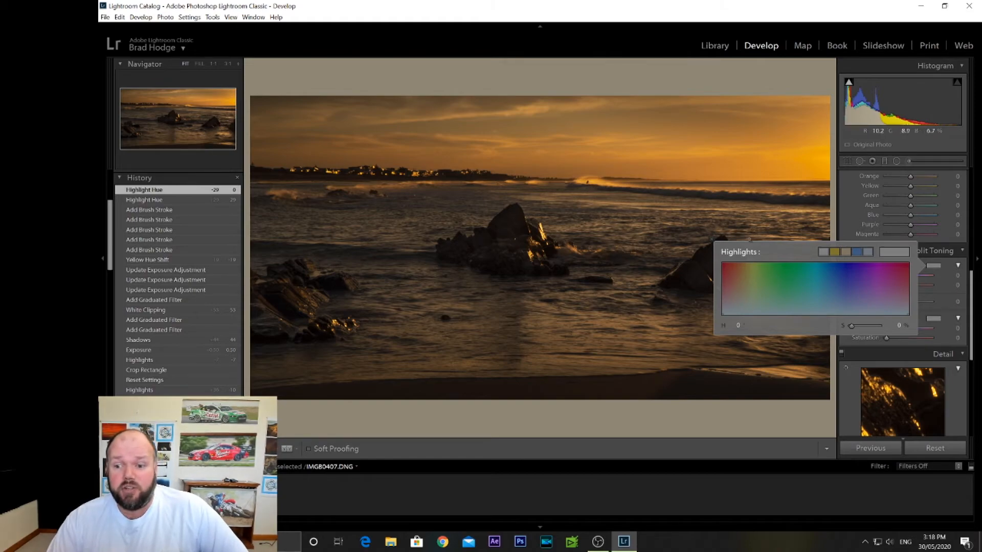
{"action": "left_click", "coordinate": [712, 240]}
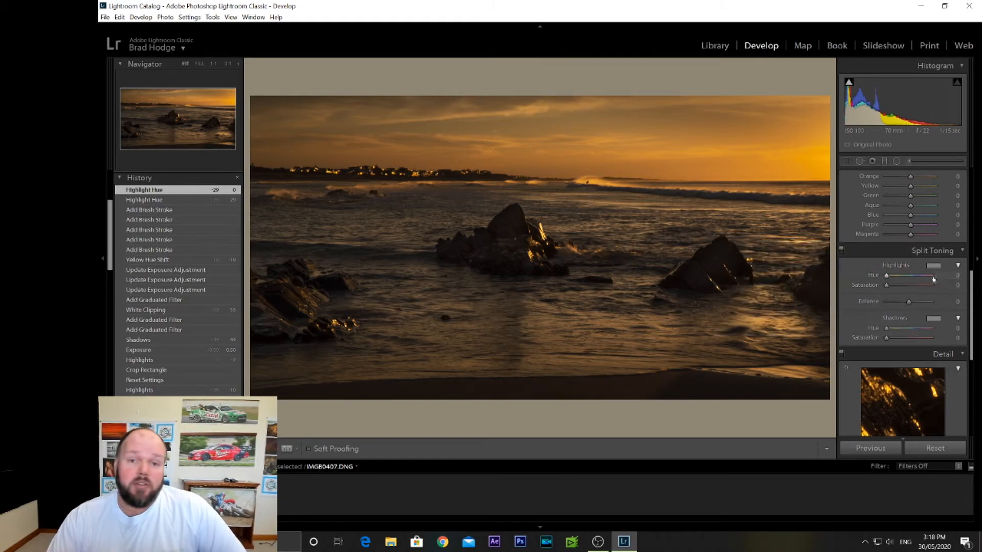
- Set the sharpening Radius to 1.2 in the Detail settings
{"action": "left_click_drag", "start_coordinate": [972, 311], "coordinate": [973, 332]}
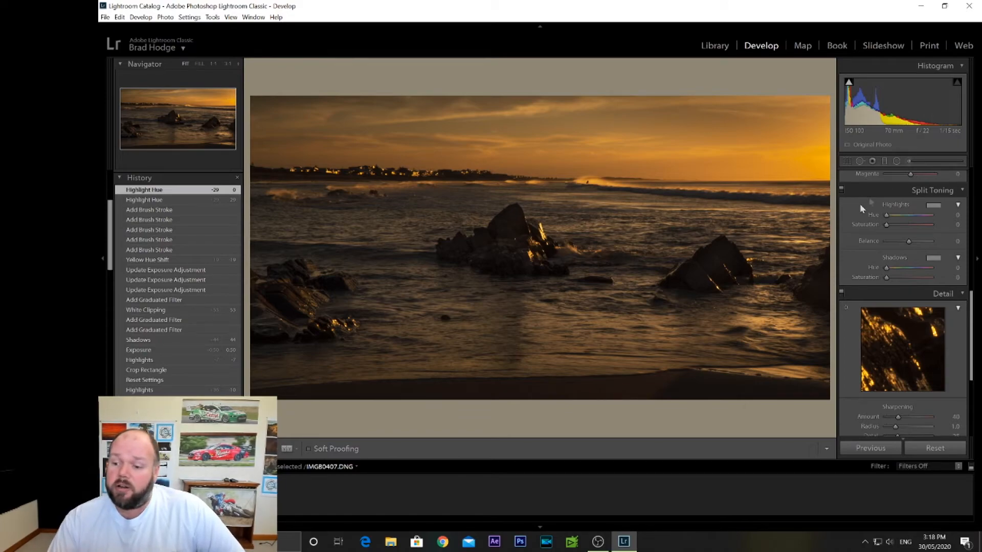
{"action": "left_click_drag", "start_coordinate": [972, 331], "coordinate": [975, 368]}
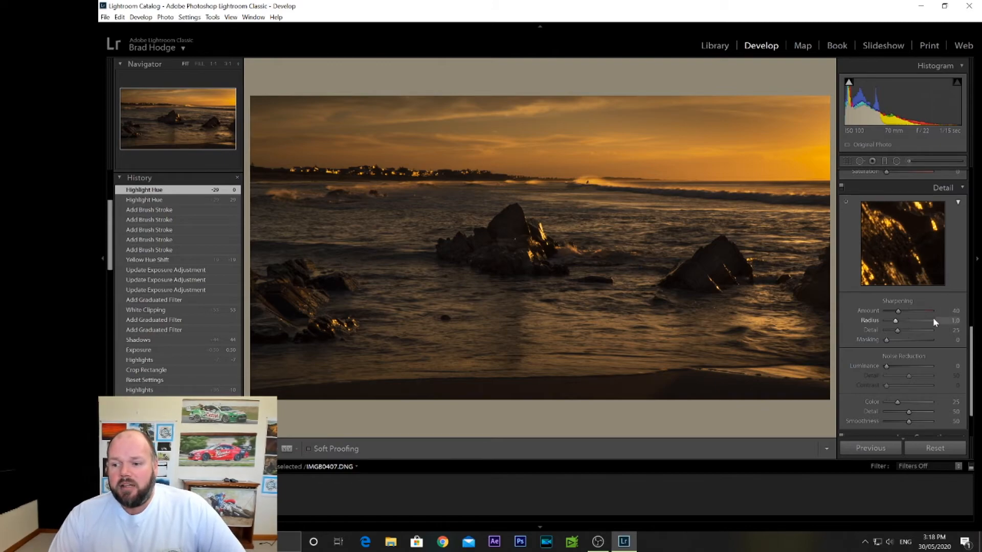
{"action": "left_click", "coordinate": [955, 310]}
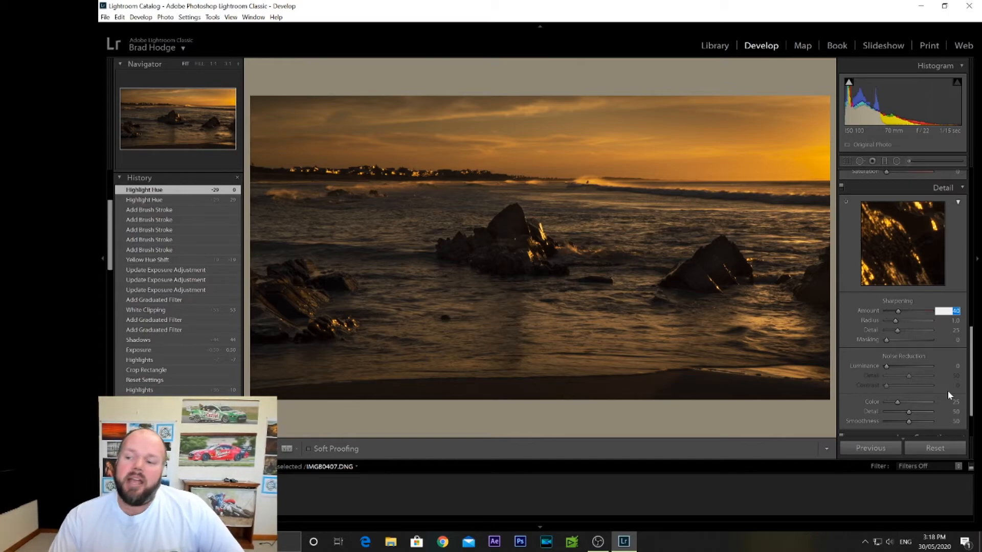
{"action": "left_click", "coordinate": [953, 321]}
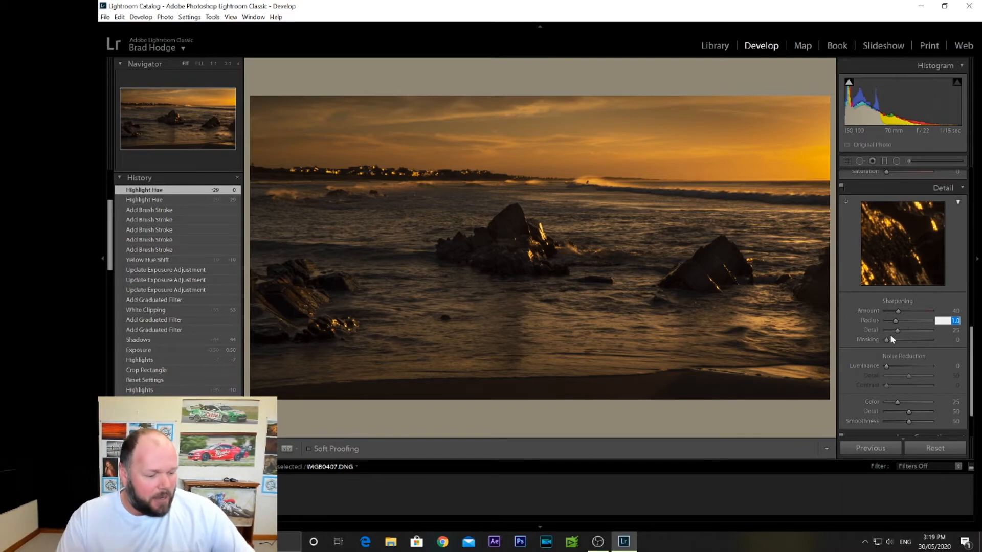
{"action": "type", "text": "1.2"}
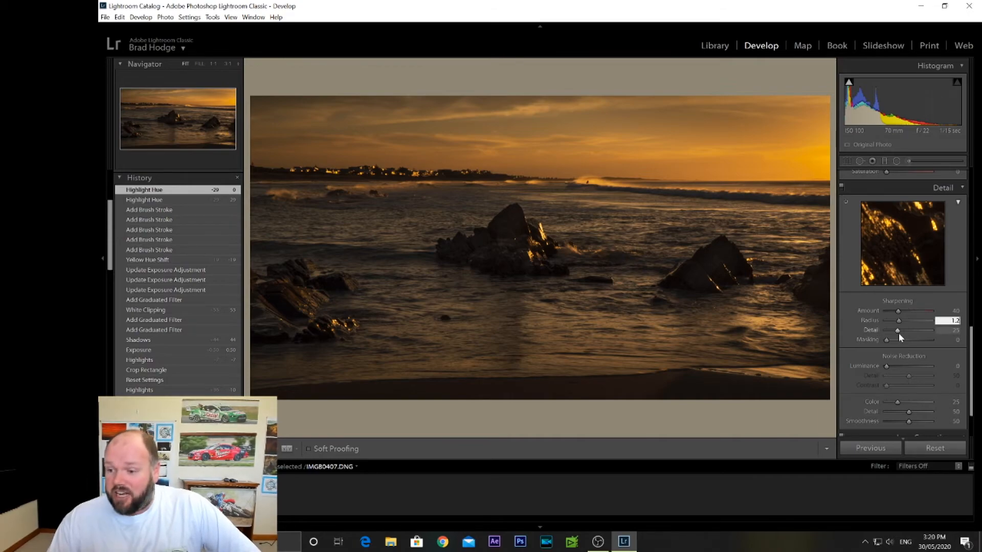
{"action": "key", "text": "Return"}
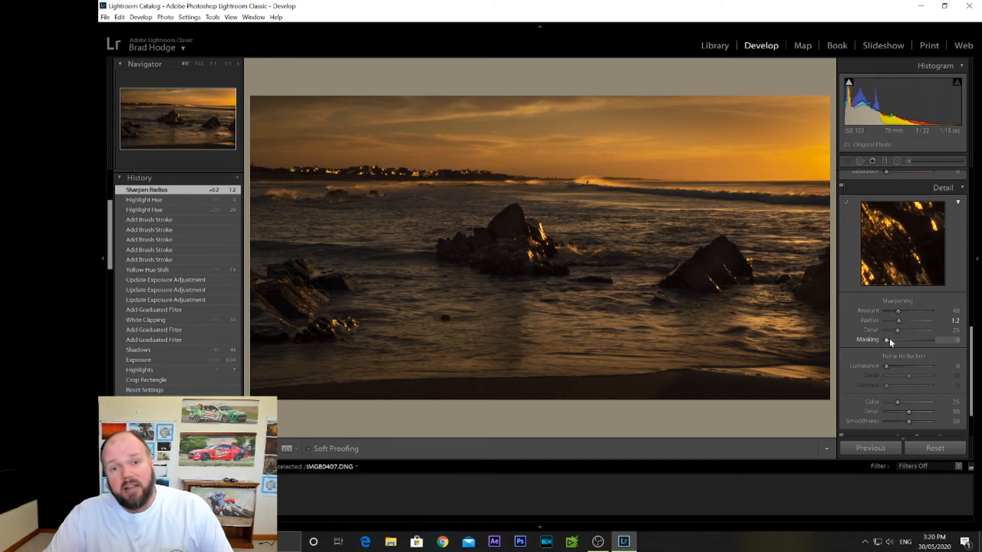
- Raise the sharpening Masking to 26 while previewing the black-and-white edge mask
{"action": "mouse_move", "coordinate": [888, 338]}
{"action": "left_mouse_down"}
{"action": "mouse_move", "coordinate": [875, 341]}
{"action": "mouse_move", "coordinate": [893, 341]}
{"action": "left_mouse_up"}
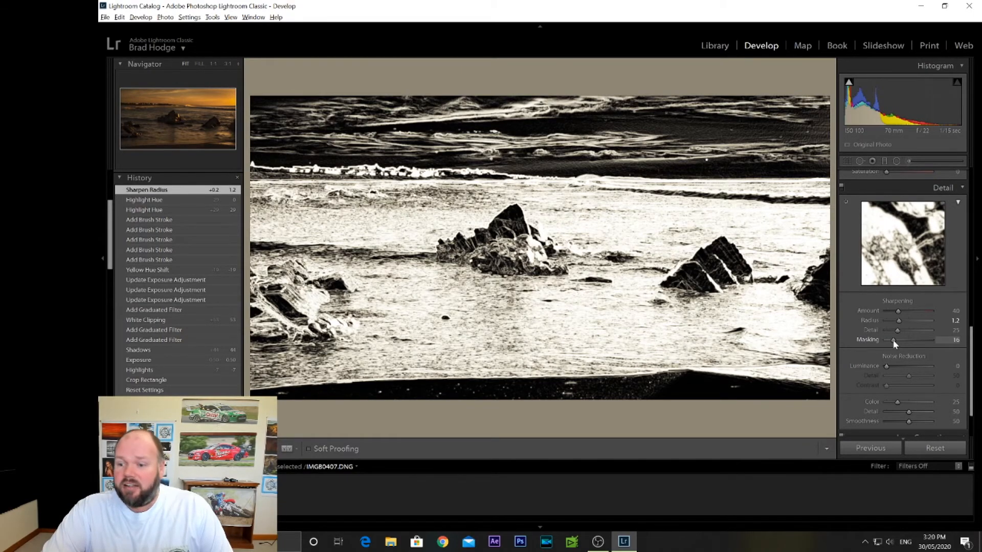
{"action": "left_click_drag", "start_coordinate": [893, 341], "coordinate": [899, 341]}
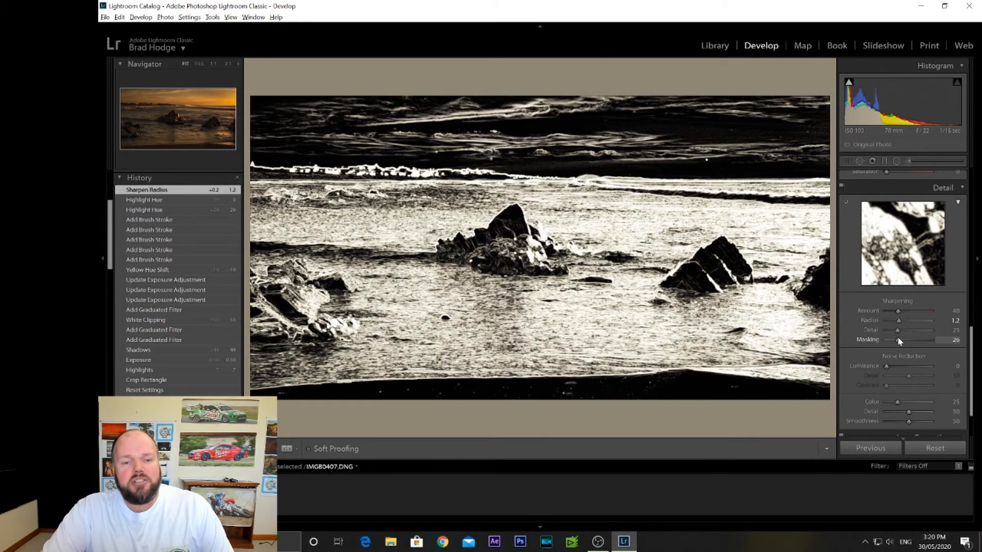
{"action": "left_click_drag", "start_coordinate": [898, 340], "coordinate": [898, 341]}
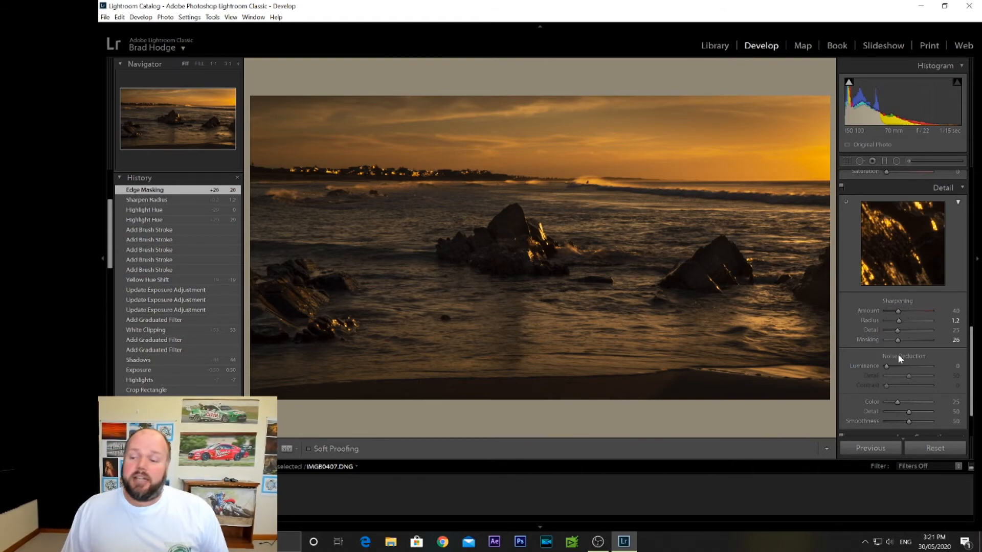
- Turn on Remove Chromatic Aberration and Enable Profile Corrections in the Lens Corrections settings
{"action": "scroll", "coordinate": [904, 338], "scroll_direction": "down", "scroll_amount": 2}
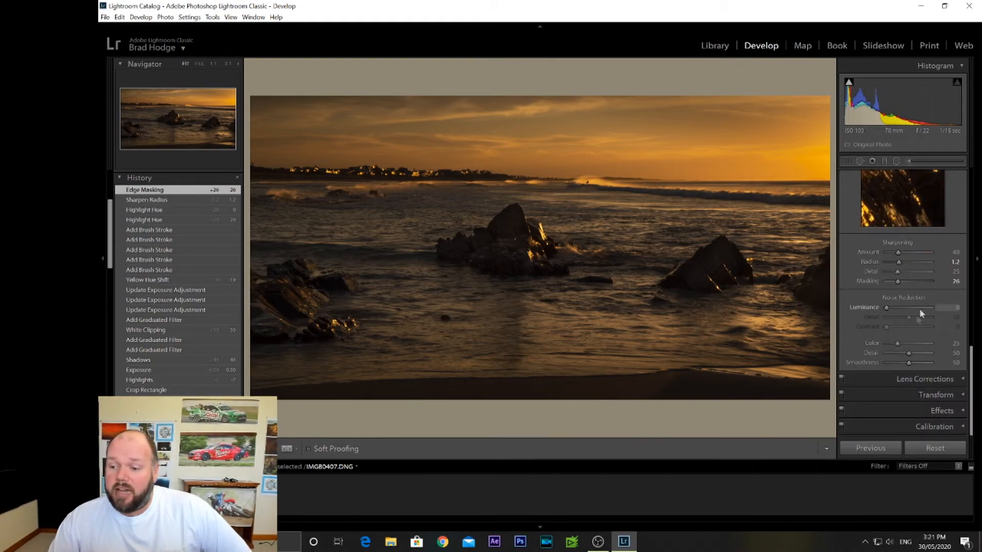
{"action": "left_click", "coordinate": [963, 379]}
{"action": "left_click", "coordinate": [859, 290]}
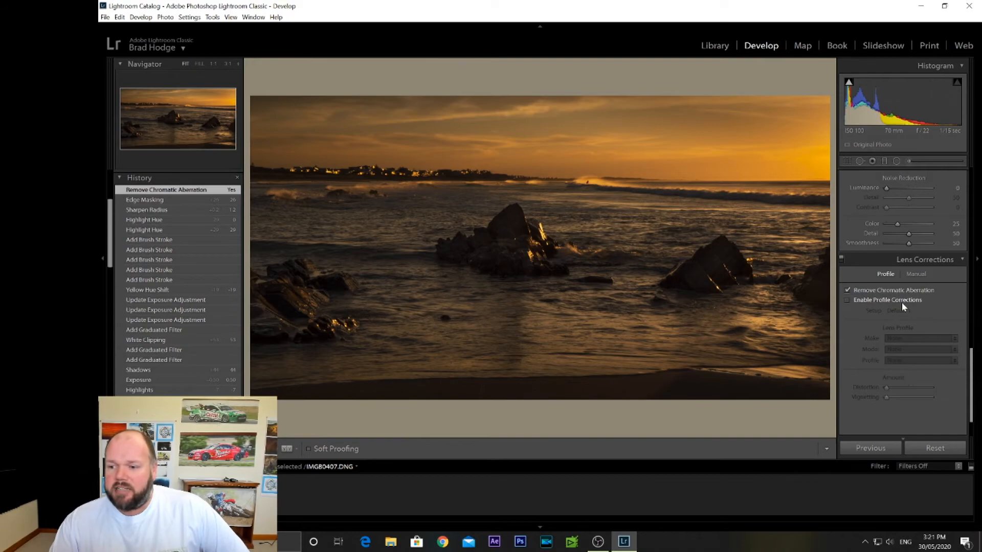
{"action": "left_click", "coordinate": [885, 300]}
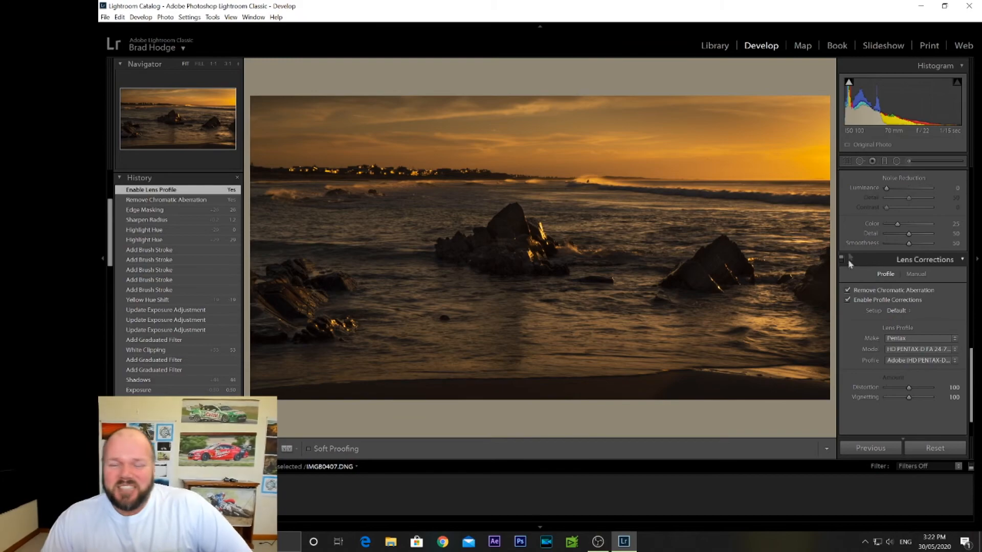
- Examine the Upright and Transform options for the photo, and close them again
{"action": "scroll", "coordinate": [973, 379], "scroll_direction": "down", "scroll_amount": 2}
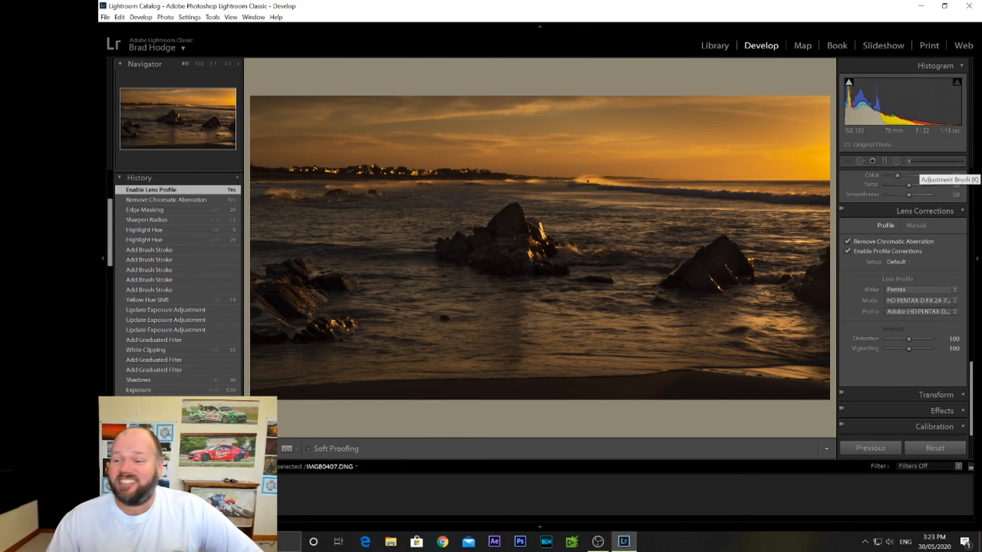
{"action": "left_click", "coordinate": [961, 395]}
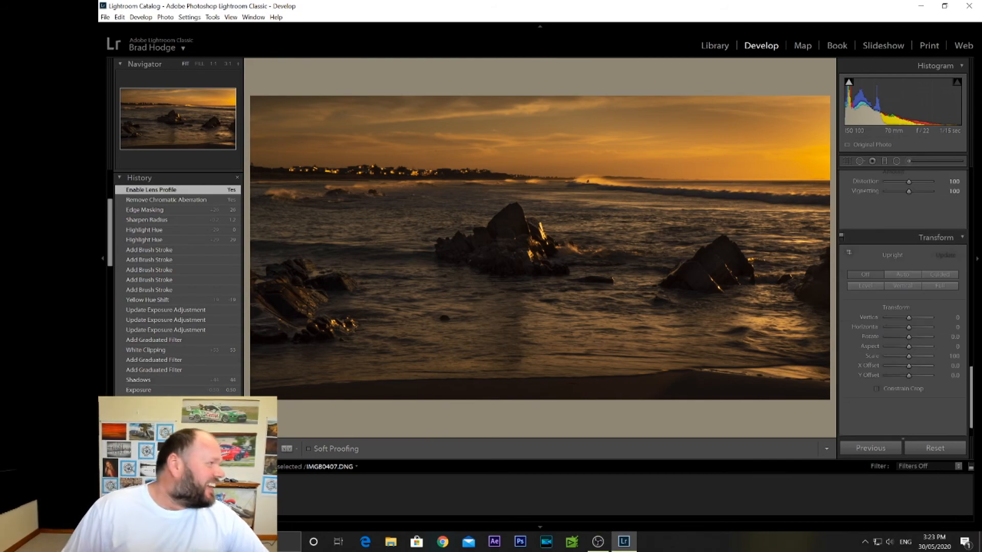
{"action": "left_click", "coordinate": [963, 241]}
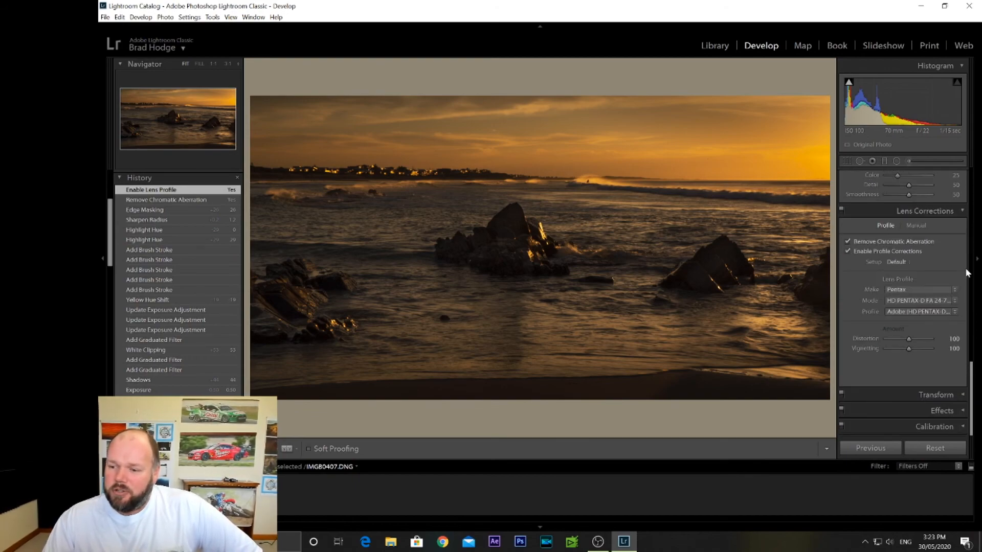
- Try a Post-Crop Vignetting Amount of -78 with the Highlight Priority style, and reset the amount
{"action": "left_click", "coordinate": [955, 411]}
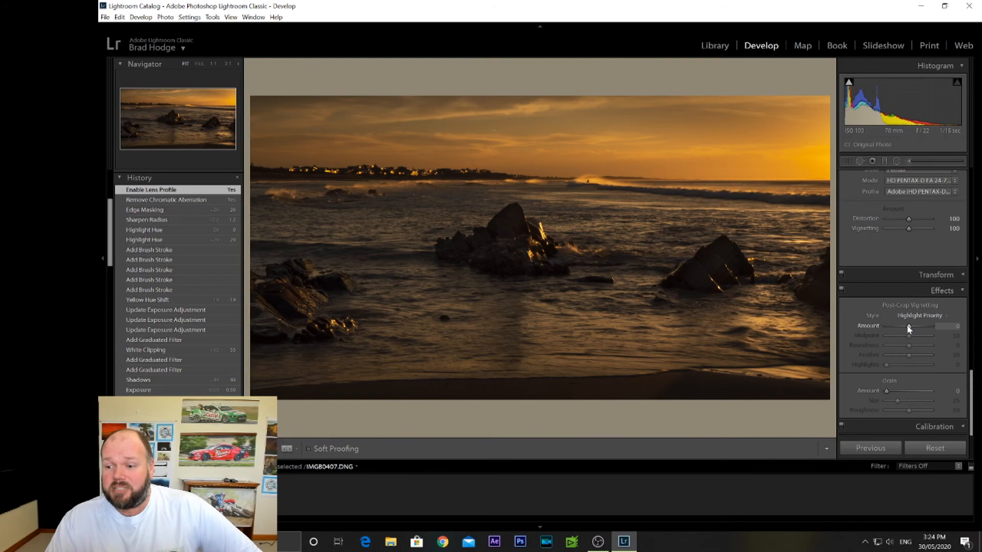
{"action": "left_click_drag", "start_coordinate": [908, 326], "coordinate": [890, 326]}
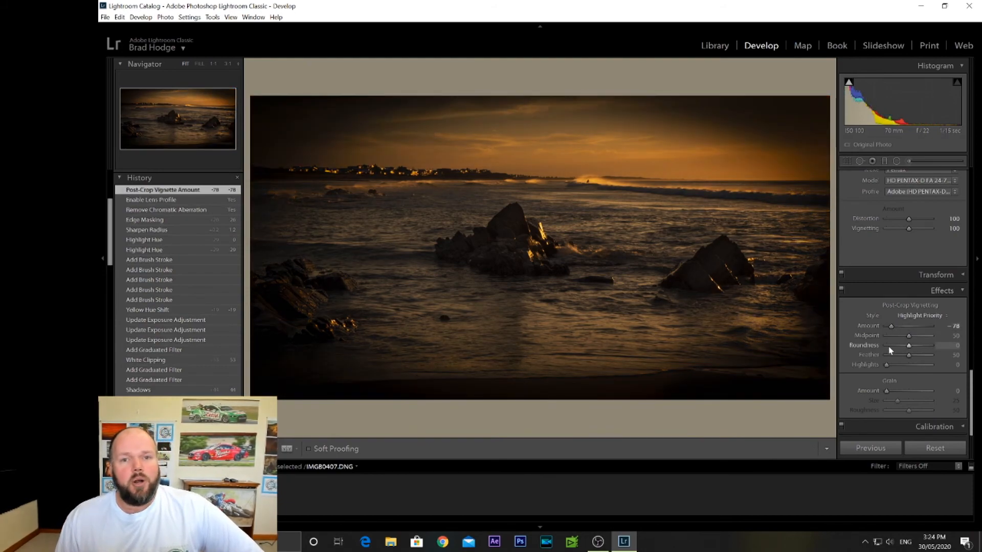
{"action": "double_click", "coordinate": [868, 326]}
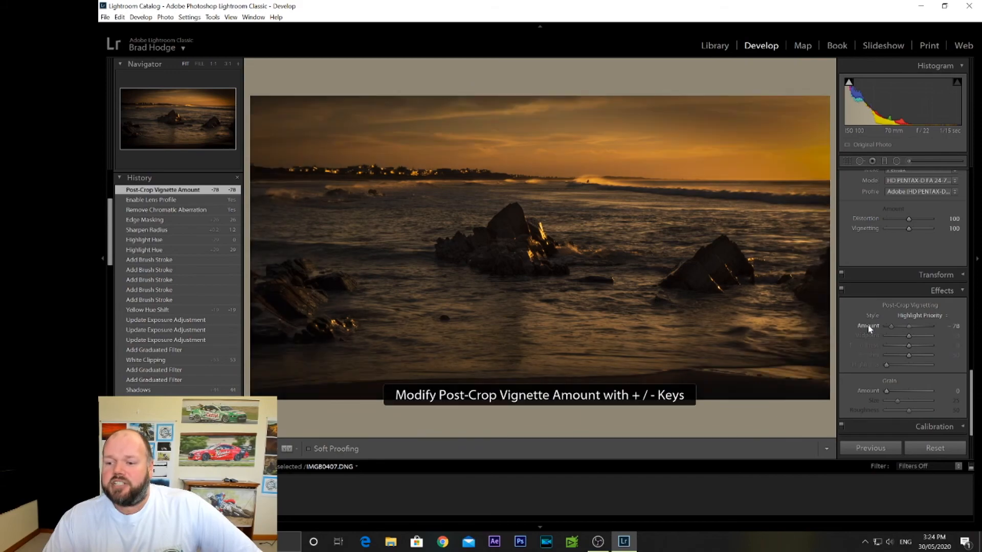